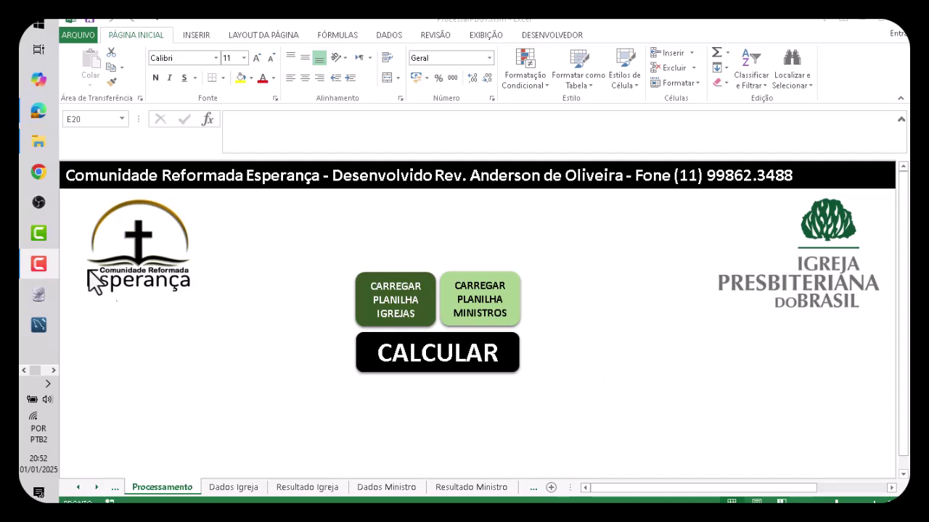
- Open the igreja1.xlsx workbook from the PBGT Estatistica folder on the desktop
{"action": "left_click", "coordinate": [33, 143]}
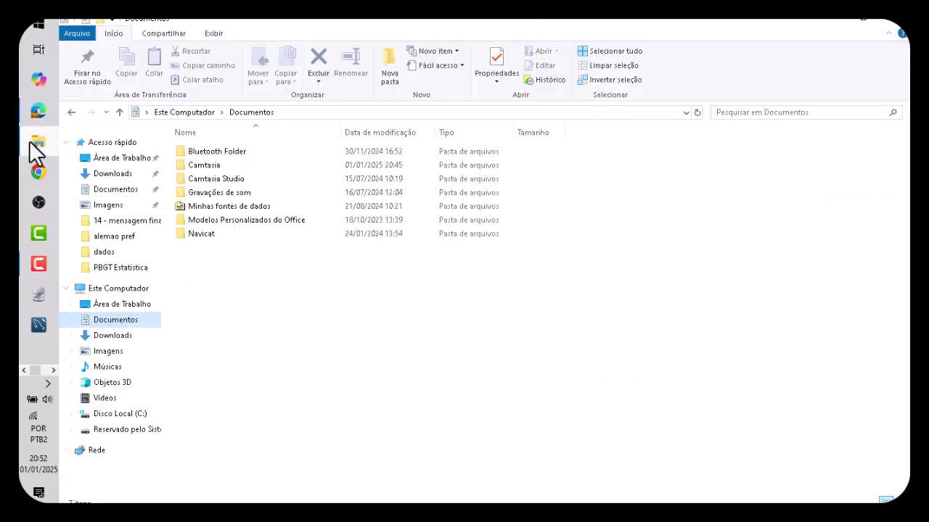
{"action": "left_click", "coordinate": [123, 158]}
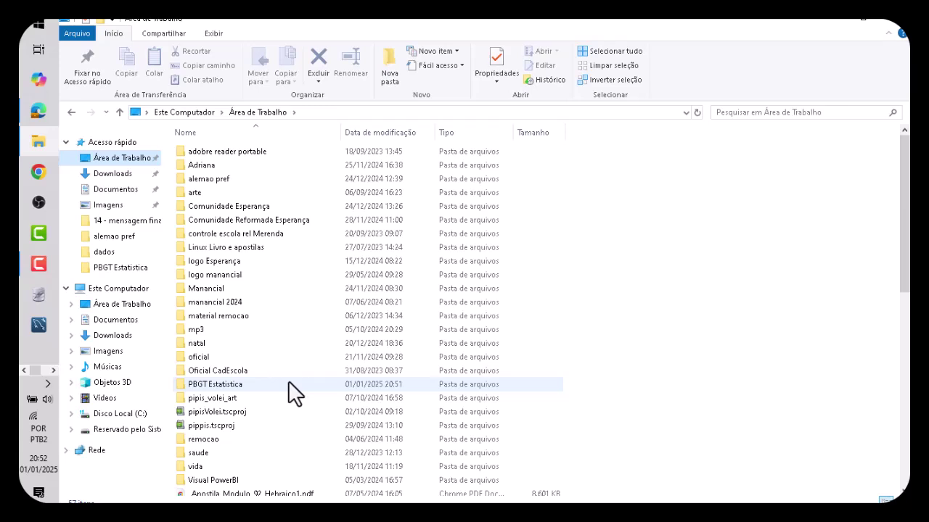
{"action": "double_click", "coordinate": [231, 386]}
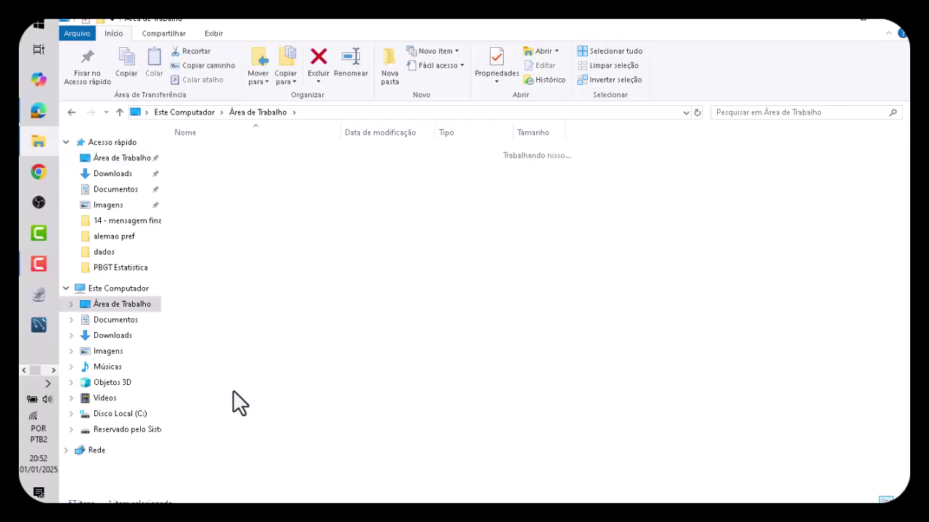
{"action": "left_click", "coordinate": [211, 167]}
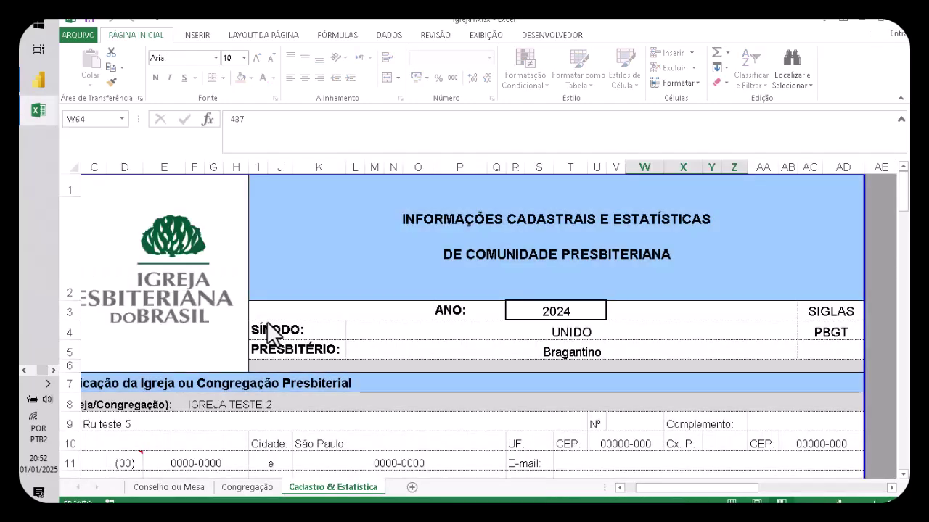
- Examine the structure, membership and financial sections of the Cadastro & Estatística sheet in igreja1.xlsx, and close the workbook
{"action": "scroll", "coordinate": [345, 308], "scroll_direction": "down", "scroll_amount": 7}
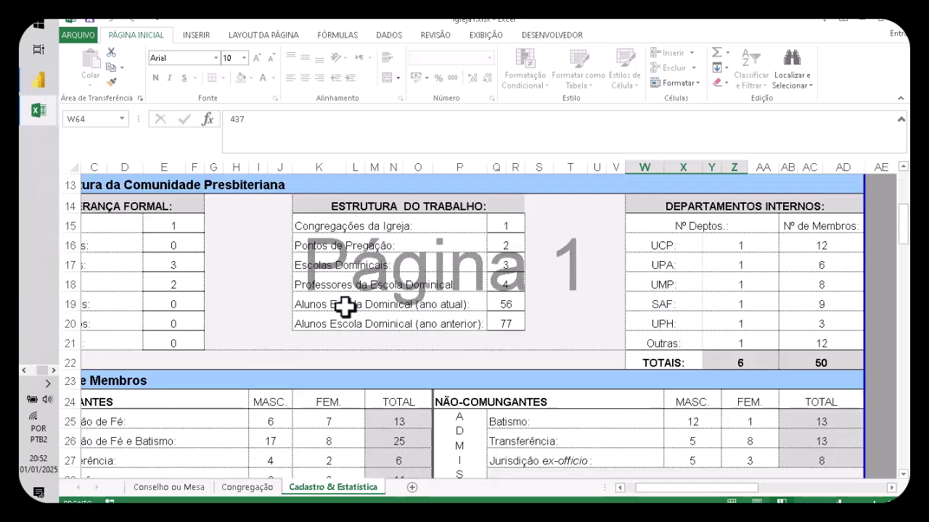
{"action": "scroll", "coordinate": [345, 308], "scroll_direction": "down", "scroll_amount": 10}
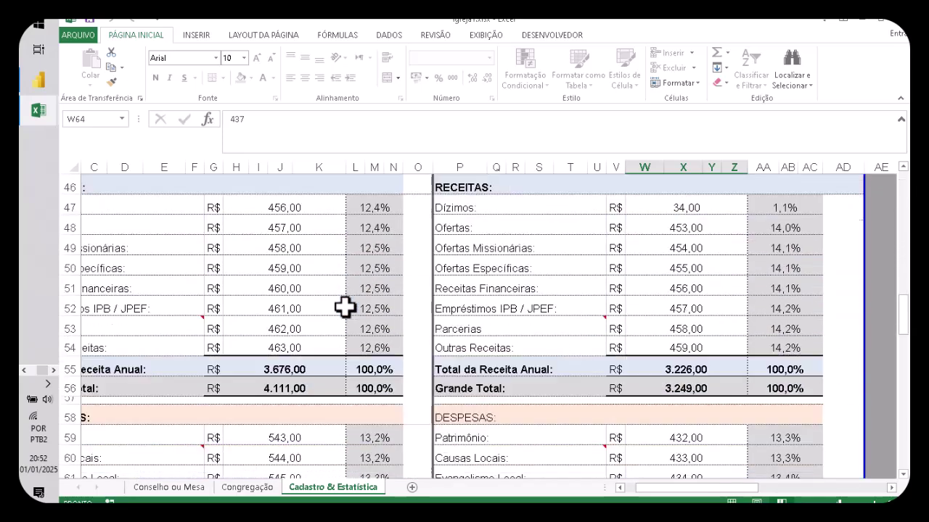
{"action": "scroll", "coordinate": [345, 308], "scroll_direction": "down", "scroll_amount": 2}
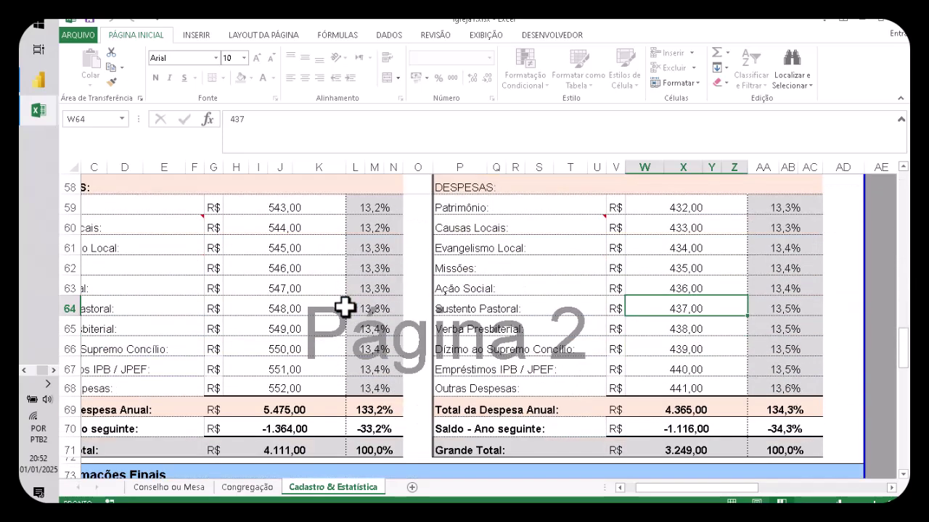
{"action": "scroll", "coordinate": [345, 307], "scroll_direction": "down", "scroll_amount": 3}
{"action": "scroll", "coordinate": [344, 308], "scroll_direction": "up", "scroll_amount": 7}
{"action": "scroll", "coordinate": [345, 308], "scroll_direction": "up", "scroll_amount": 14}
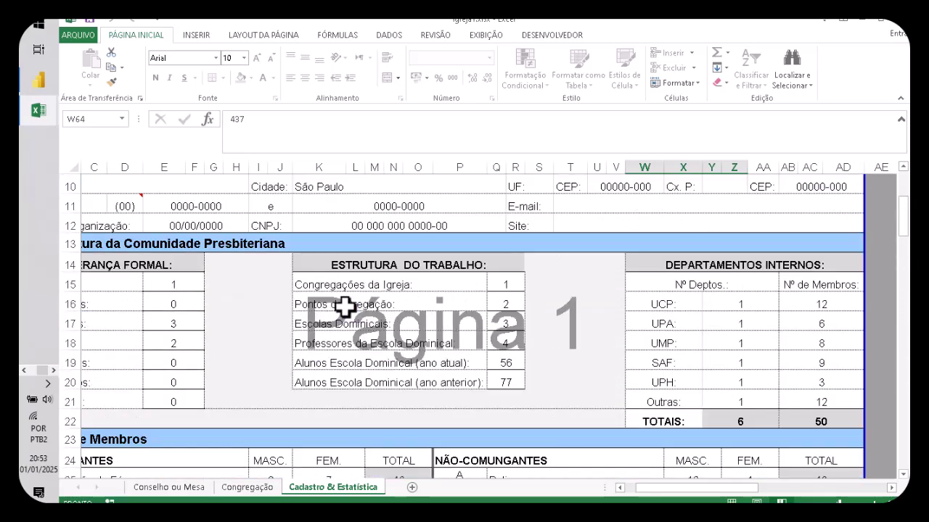
{"action": "scroll", "coordinate": [345, 308], "scroll_direction": "up", "scroll_amount": 1}
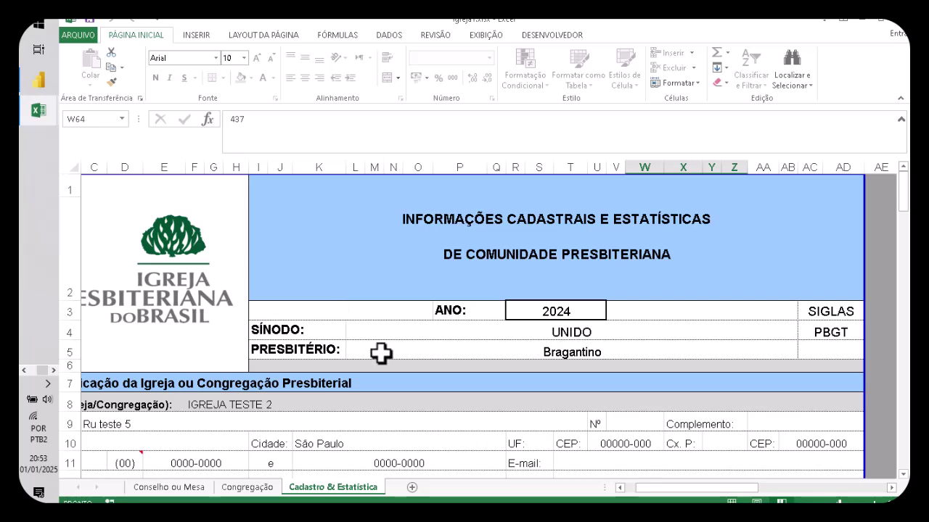
{"action": "scroll", "coordinate": [380, 352], "scroll_direction": "down", "scroll_amount": 3}
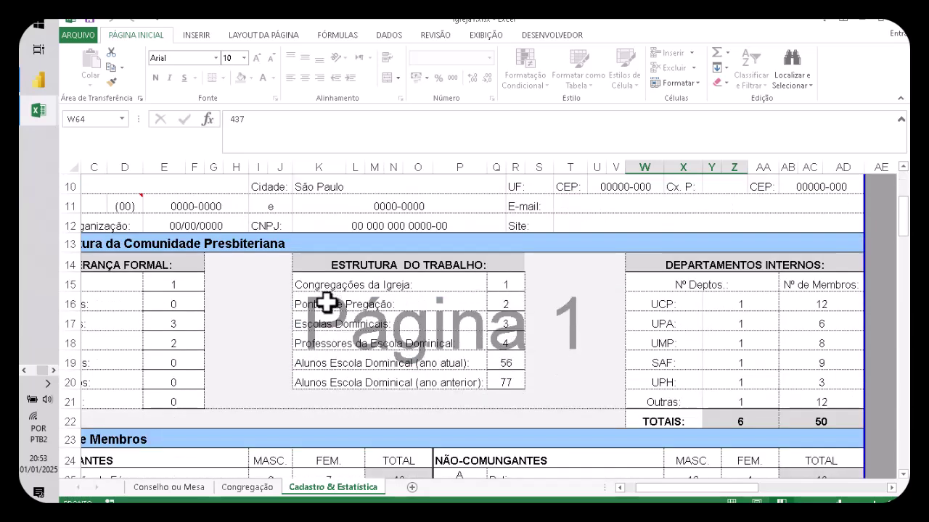
{"action": "scroll", "coordinate": [214, 411], "scroll_direction": "down", "scroll_amount": 2}
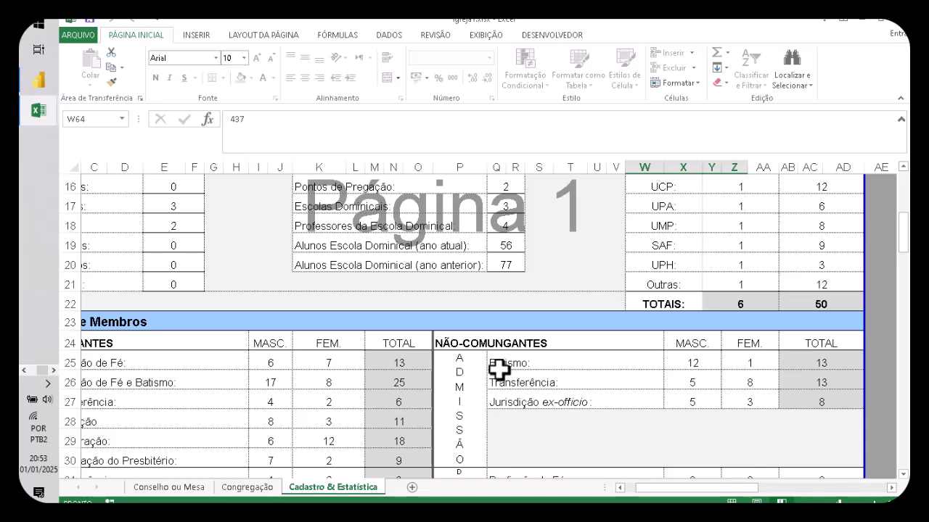
{"action": "left_click", "coordinate": [899, 22]}
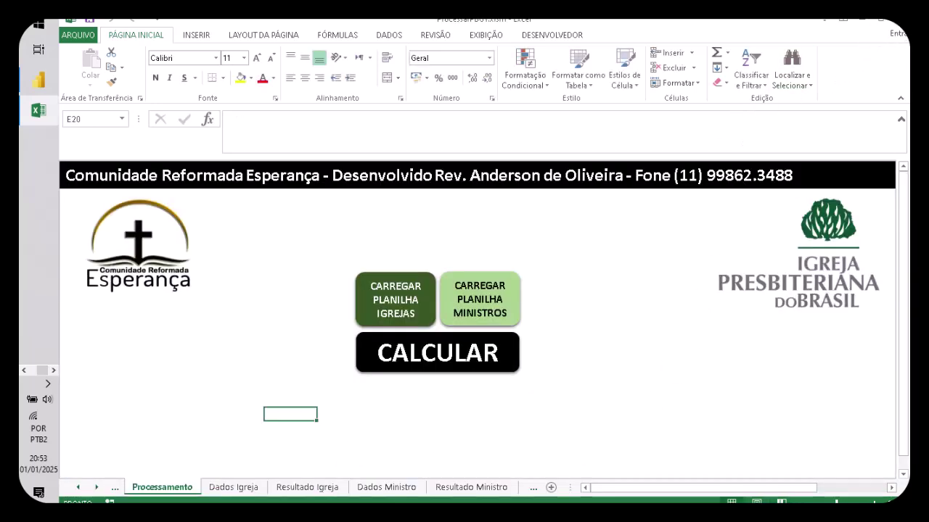
- Look through the Dados Igreja, Resultado Igreja, Dados Ministro and Resultado Ministro sheets of the processing workbook
{"action": "left_click", "coordinate": [233, 488]}
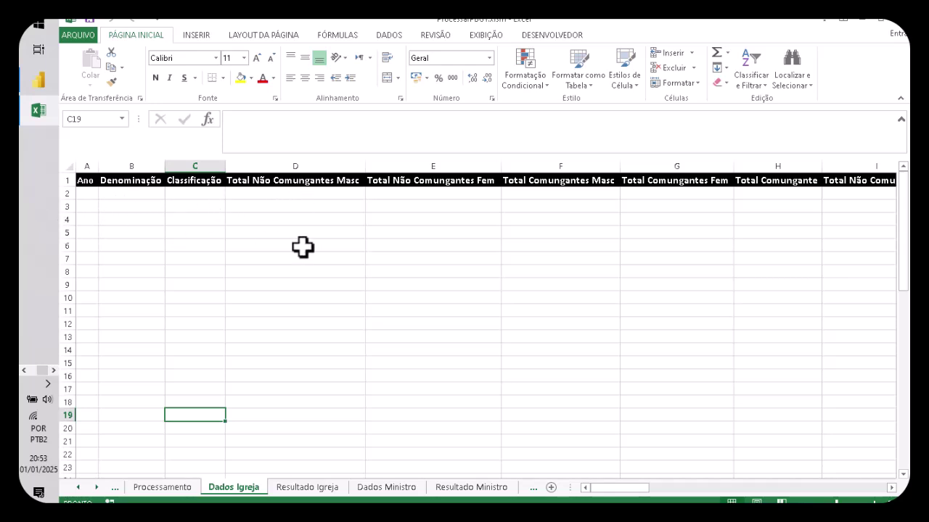
{"action": "left_click", "coordinate": [304, 488]}
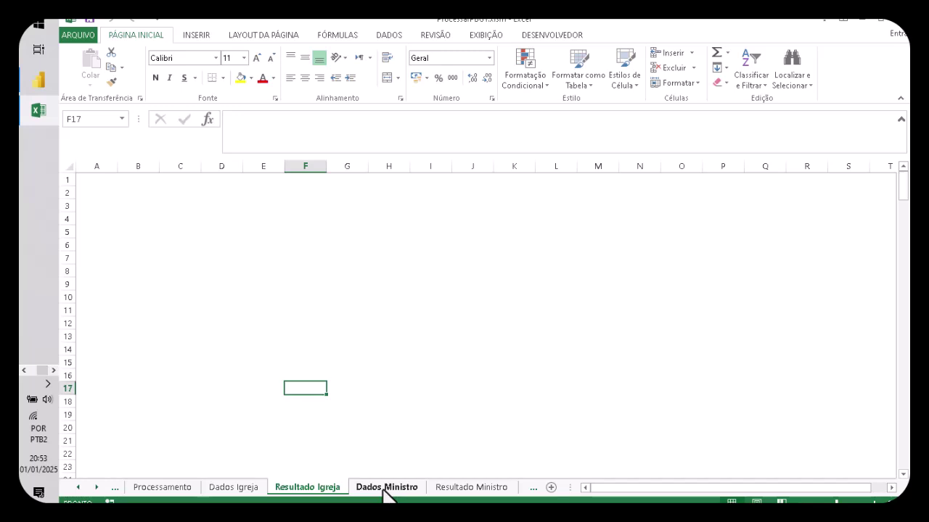
{"action": "left_click", "coordinate": [173, 491]}
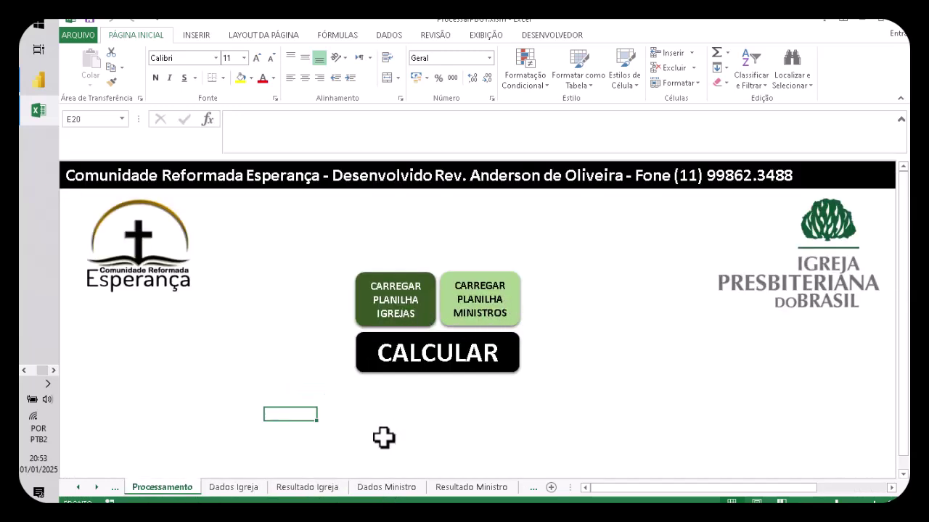
{"action": "left_click", "coordinate": [385, 488]}
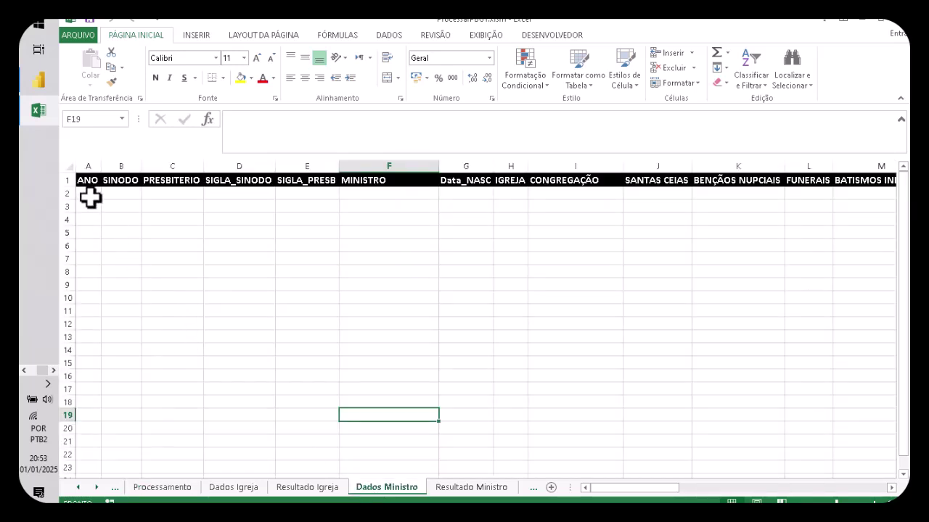
{"action": "left_click", "coordinate": [87, 193]}
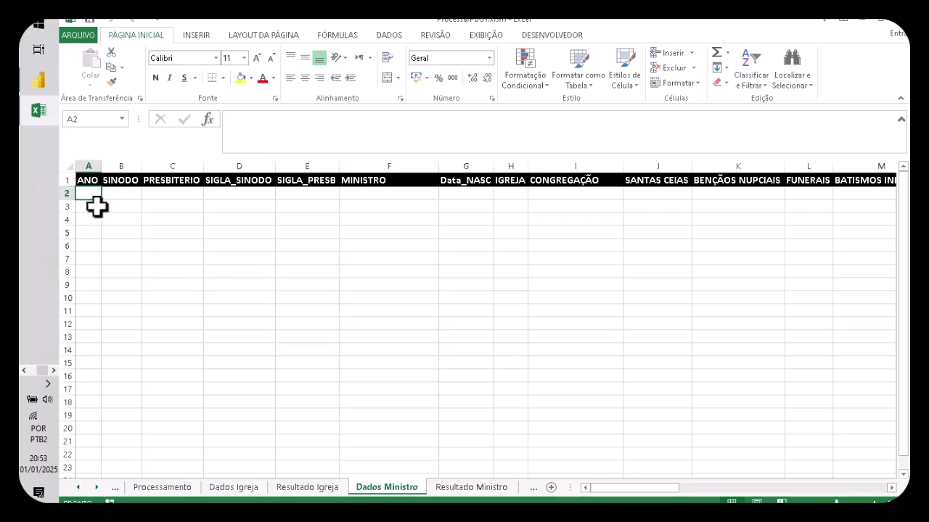
{"action": "left_click", "coordinate": [459, 492]}
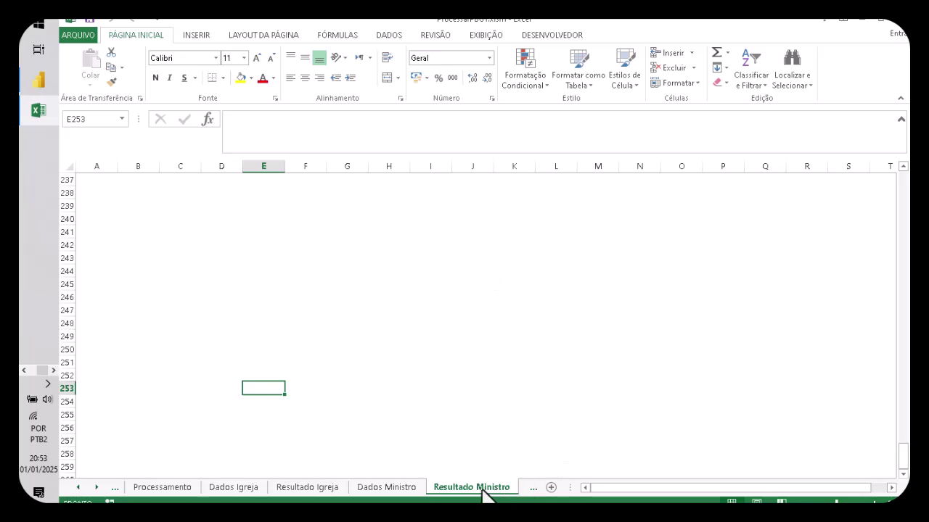
- Load igreja1.xlsx as a church spreadsheet from the Processamento sheet and review its imported columns in Dados Igreja
{"action": "left_click", "coordinate": [162, 487]}
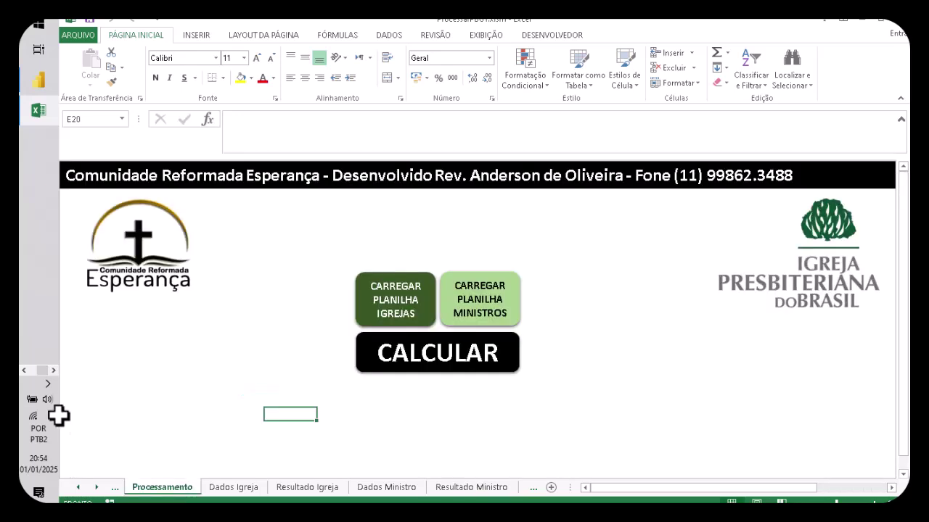
{"action": "left_click", "coordinate": [397, 319]}
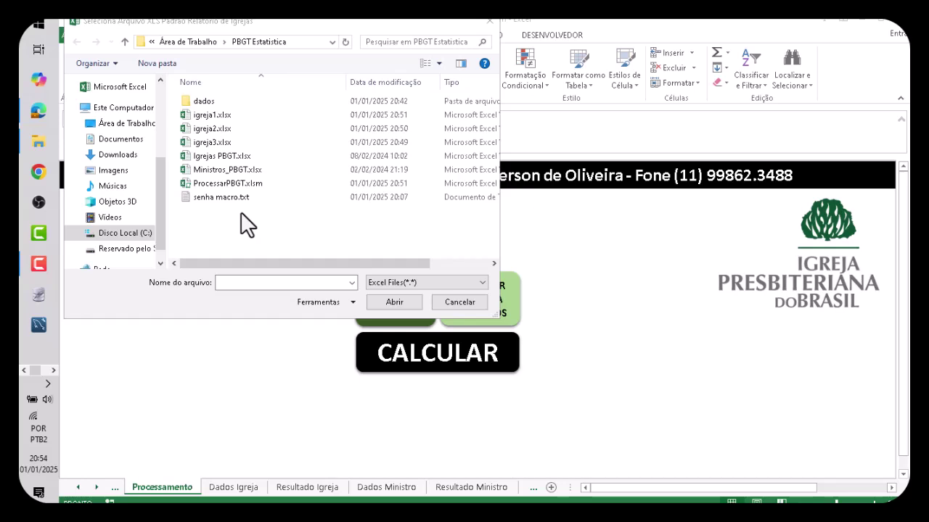
{"action": "double_click", "coordinate": [229, 116]}
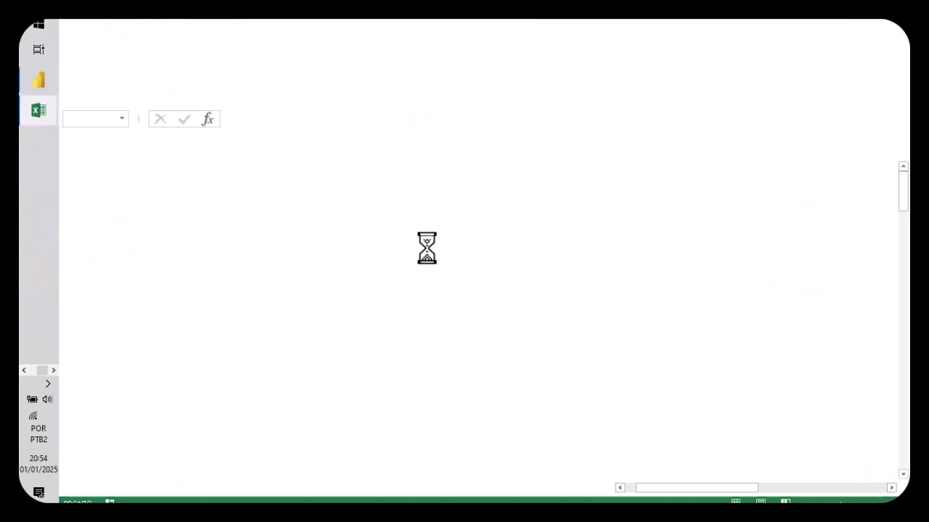
{"action": "left_click", "coordinate": [222, 487]}
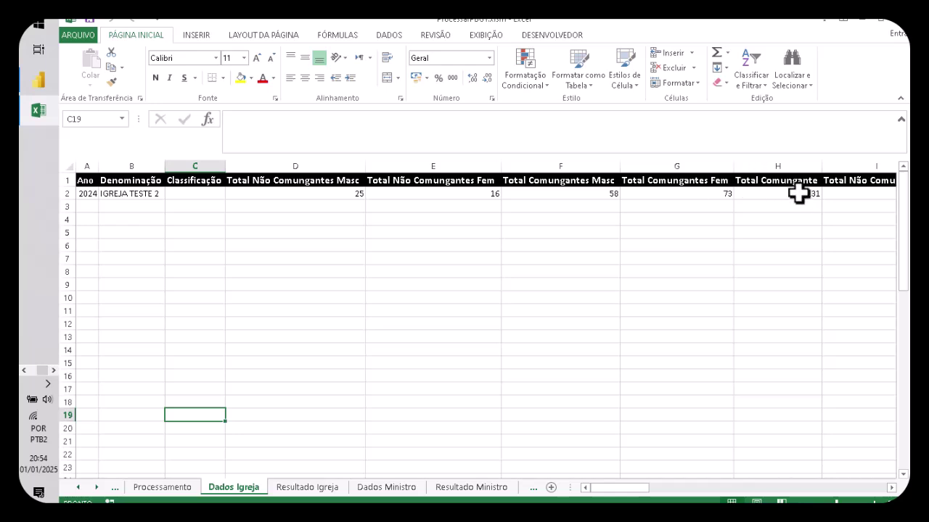
{"action": "left_click_drag", "start_coordinate": [646, 489], "coordinate": [848, 492]}
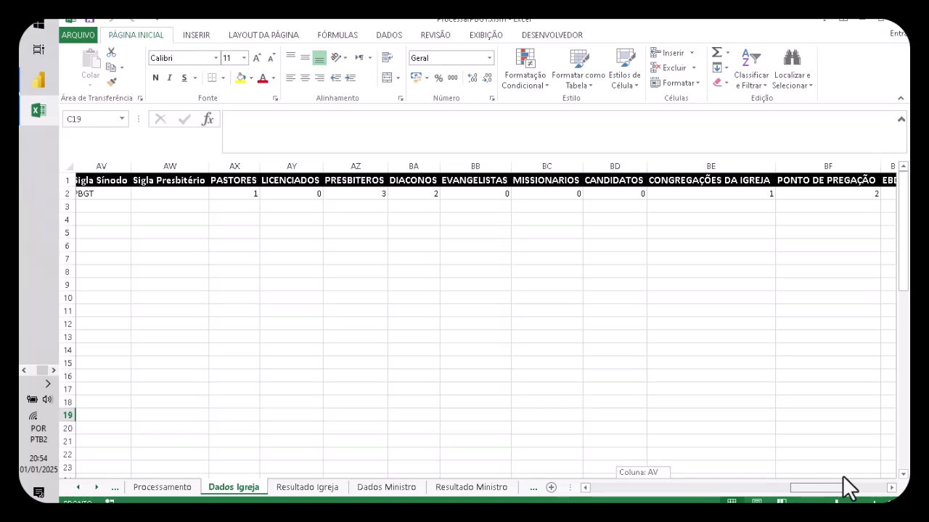
{"action": "left_click_drag", "start_coordinate": [849, 491], "coordinate": [605, 495]}
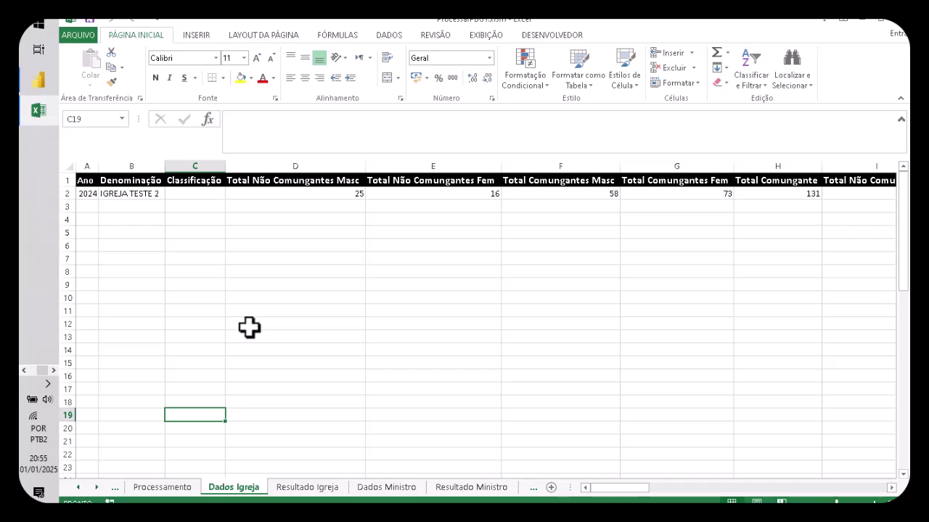
- Load igreja2.xlsx as a second church spreadsheet from Processamento and check its row in Dados Igreja
{"action": "left_click", "coordinate": [164, 488]}
{"action": "left_click", "coordinate": [407, 316]}
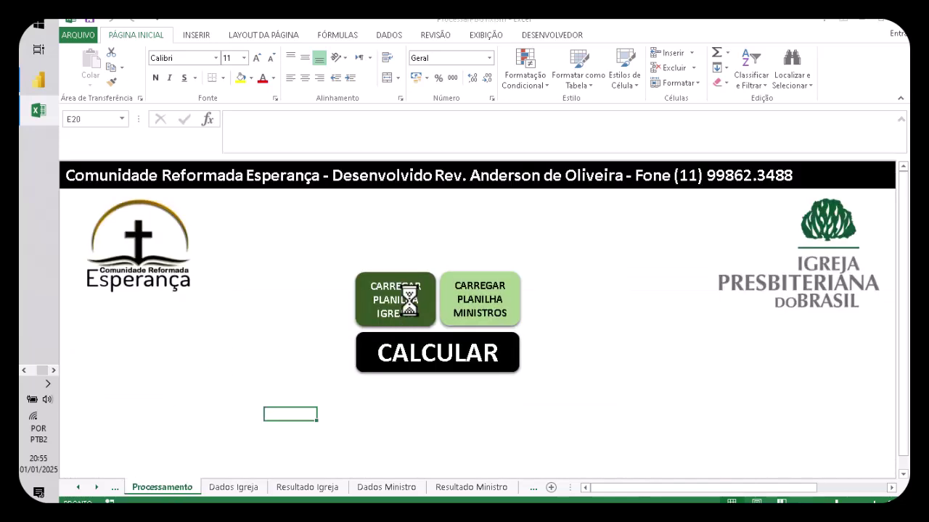
{"action": "left_click", "coordinate": [229, 128]}
{"action": "double_click", "coordinate": [229, 129]}
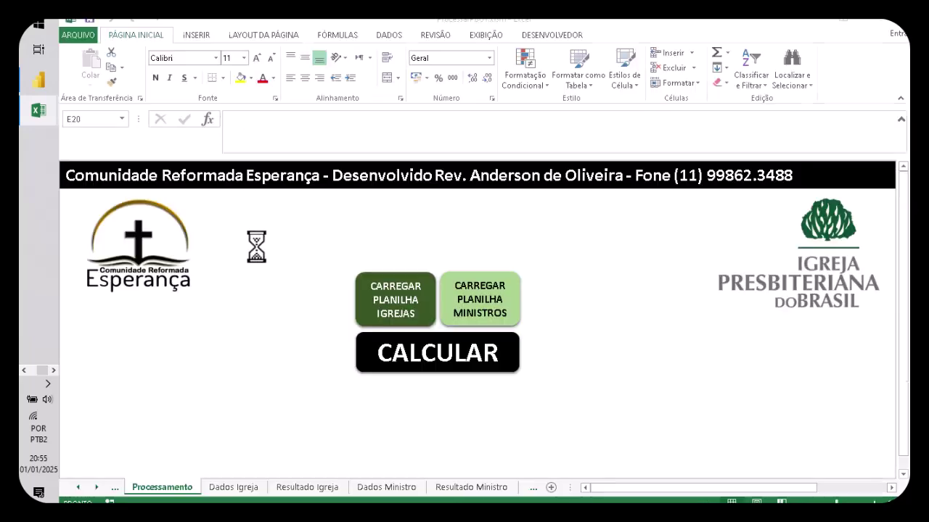
{"action": "left_click", "coordinate": [227, 489]}
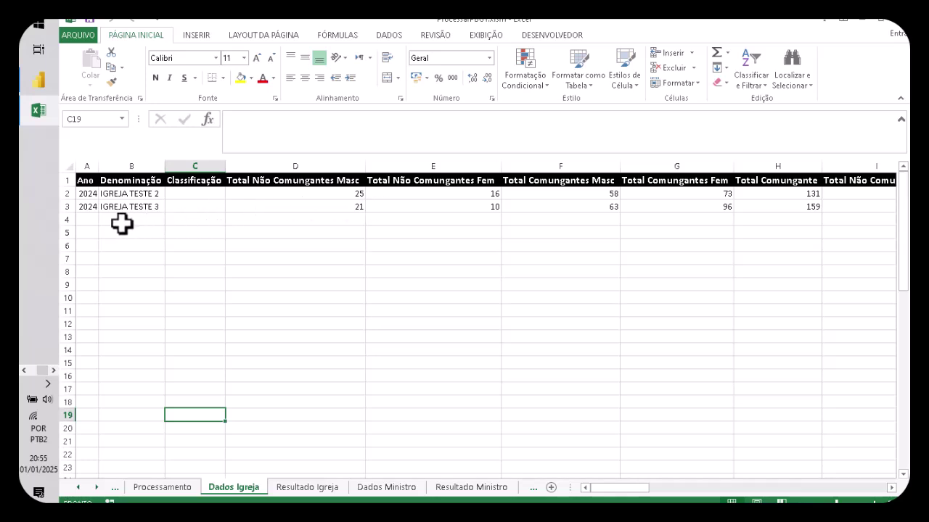
- Load igreja3.xlsx as a third church spreadsheet from Processamento and check the imported rows in Dados Igreja
{"action": "left_click", "coordinate": [164, 489]}
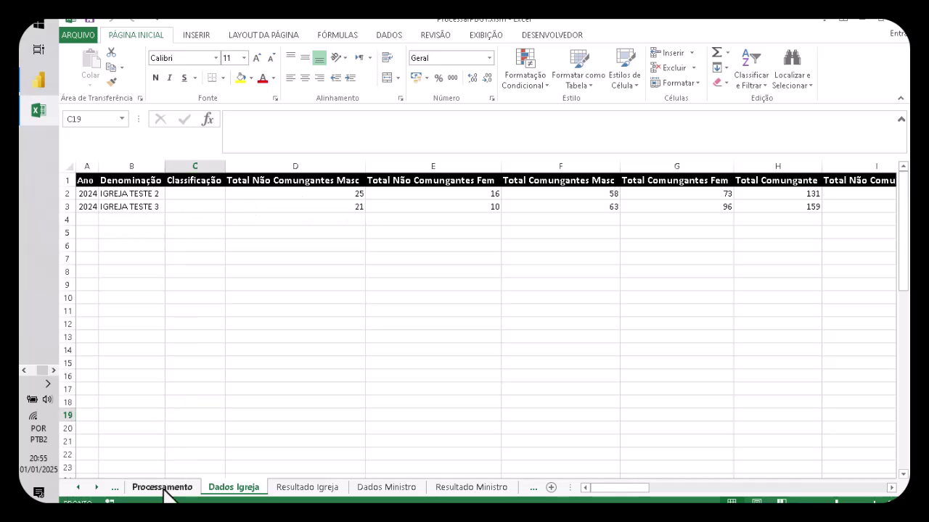
{"action": "left_click", "coordinate": [388, 319]}
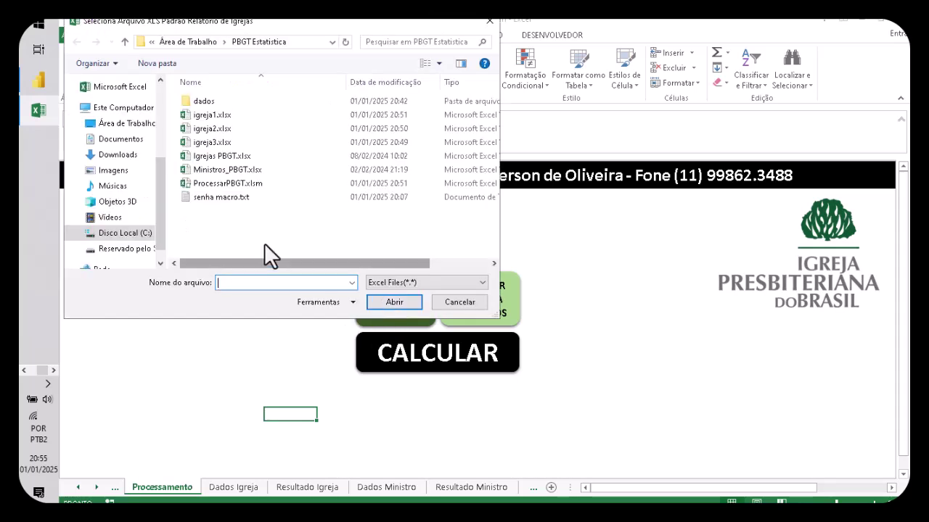
{"action": "double_click", "coordinate": [210, 143]}
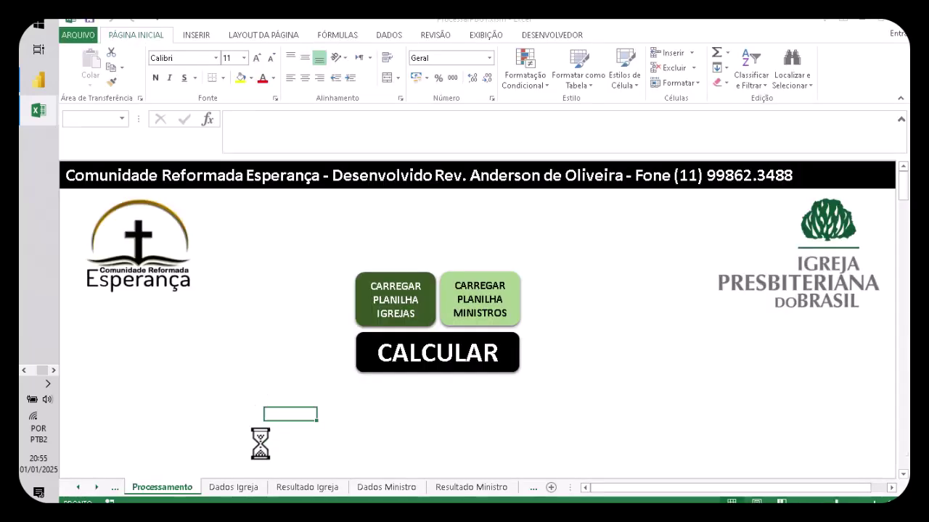
{"action": "left_click", "coordinate": [238, 492]}
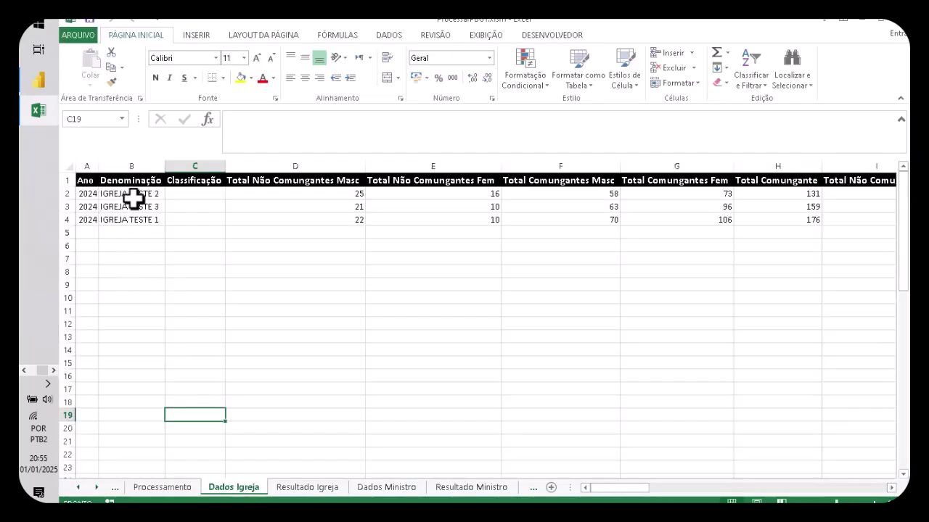
{"action": "left_click_drag", "start_coordinate": [620, 489], "coordinate": [549, 491]}
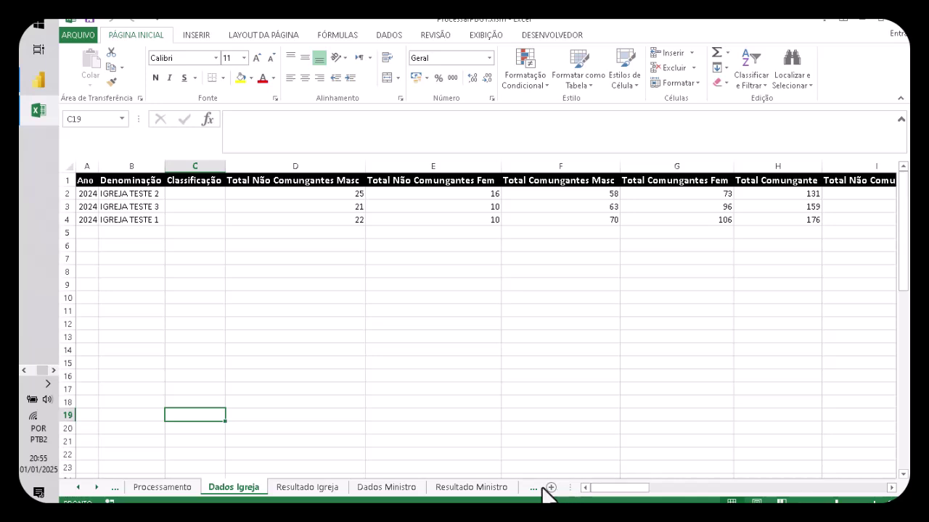
- Run the CALCULAR macro on the Processamento sheet and open the Resultado Igreja sheet
{"action": "left_click", "coordinate": [161, 488]}
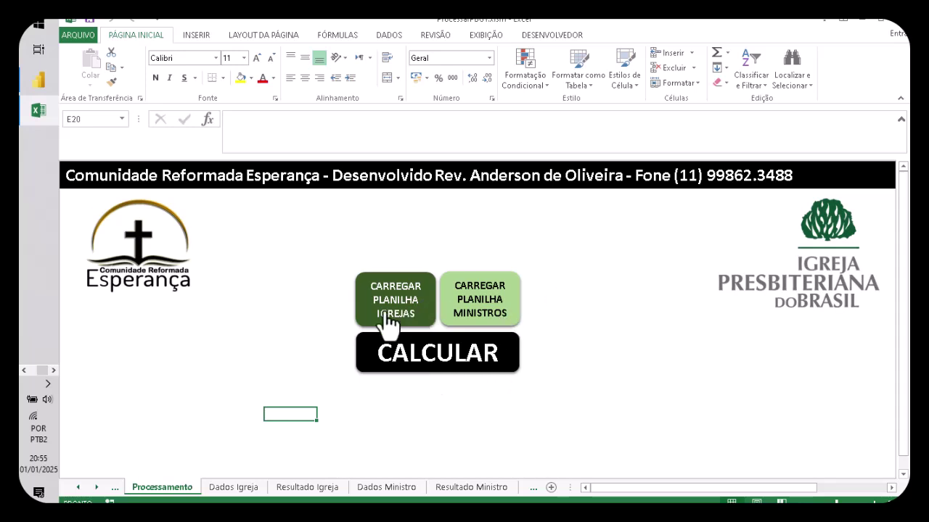
{"action": "left_click", "coordinate": [403, 373]}
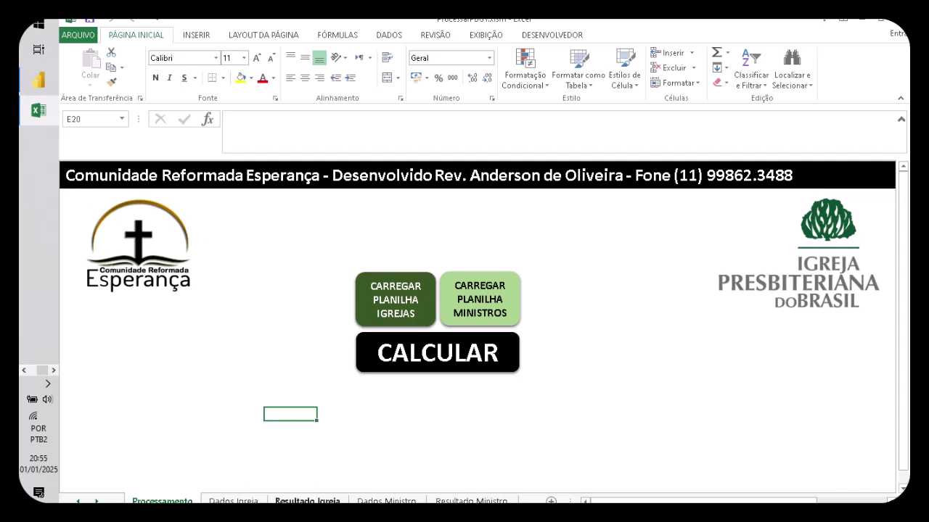
{"action": "left_click", "coordinate": [307, 501]}
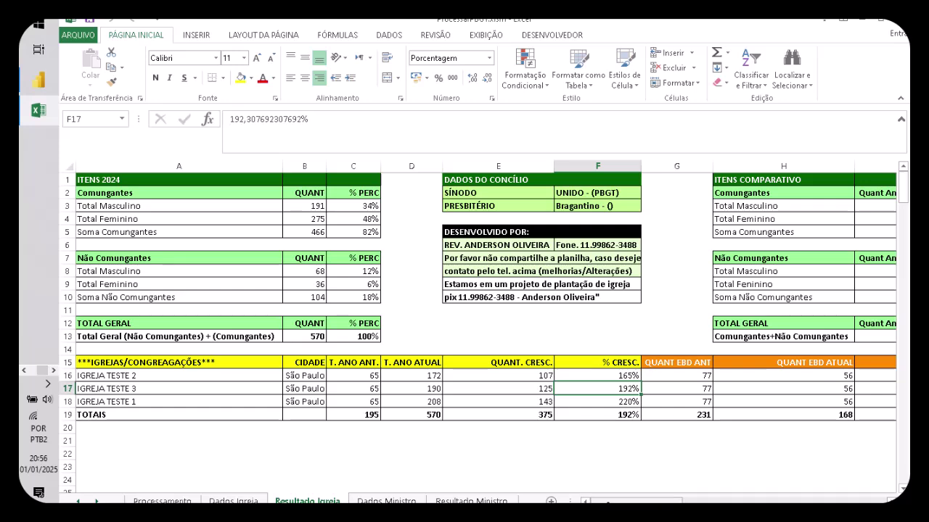
- Review the comparison, financial and per-church columns of the Resultado Igreja sheet through to the total expenses column
{"action": "left_click_drag", "start_coordinate": [608, 500], "coordinate": [660, 501]}
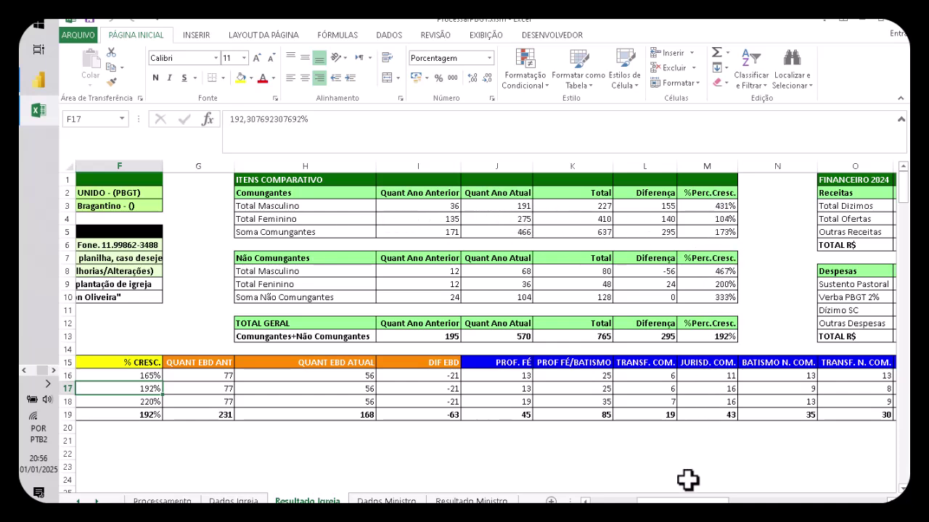
{"action": "scroll", "coordinate": [729, 271], "scroll_direction": "right", "scroll_amount": 2}
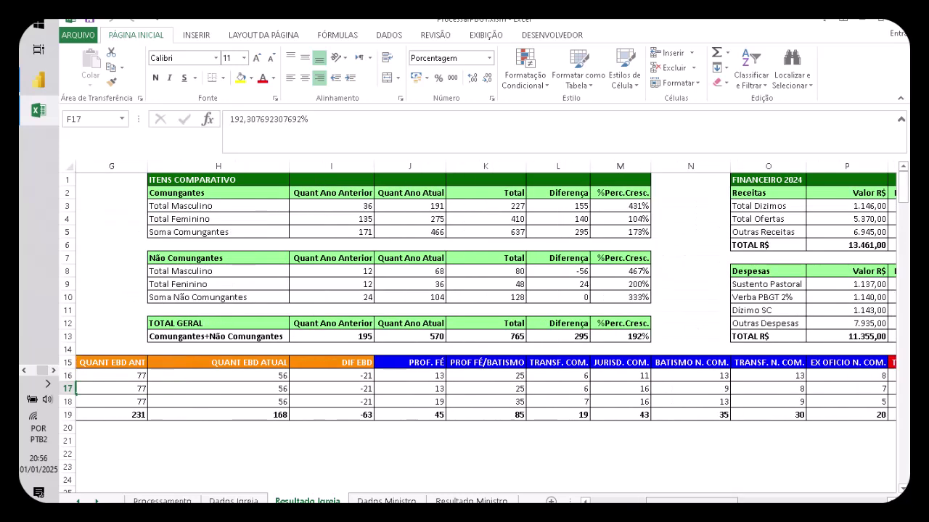
{"action": "left_click_drag", "start_coordinate": [691, 500], "coordinate": [727, 501]}
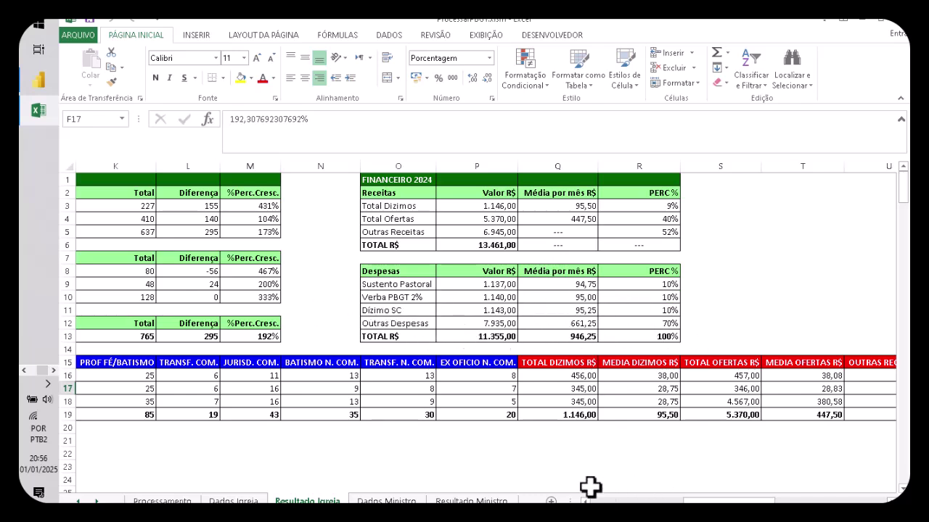
{"action": "left_click_drag", "start_coordinate": [766, 502], "coordinate": [672, 502]}
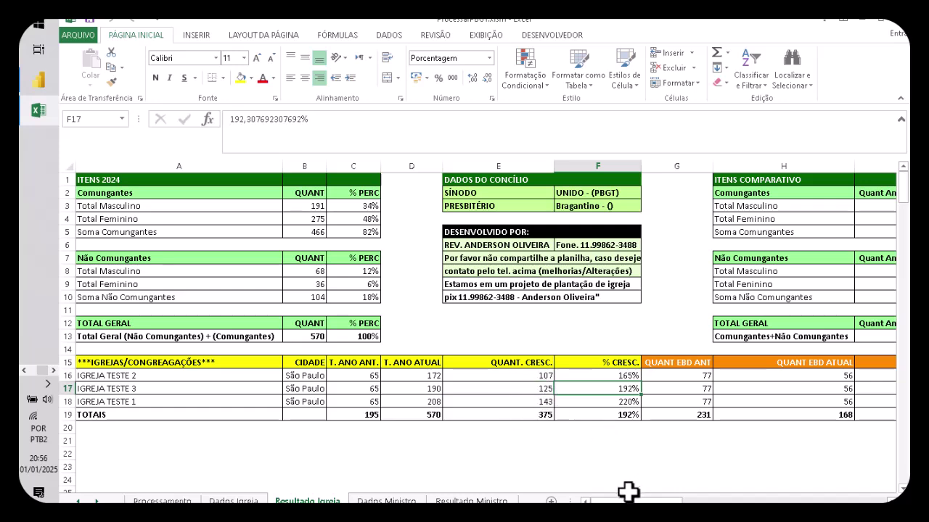
{"action": "left_click_drag", "start_coordinate": [629, 502], "coordinate": [638, 502]}
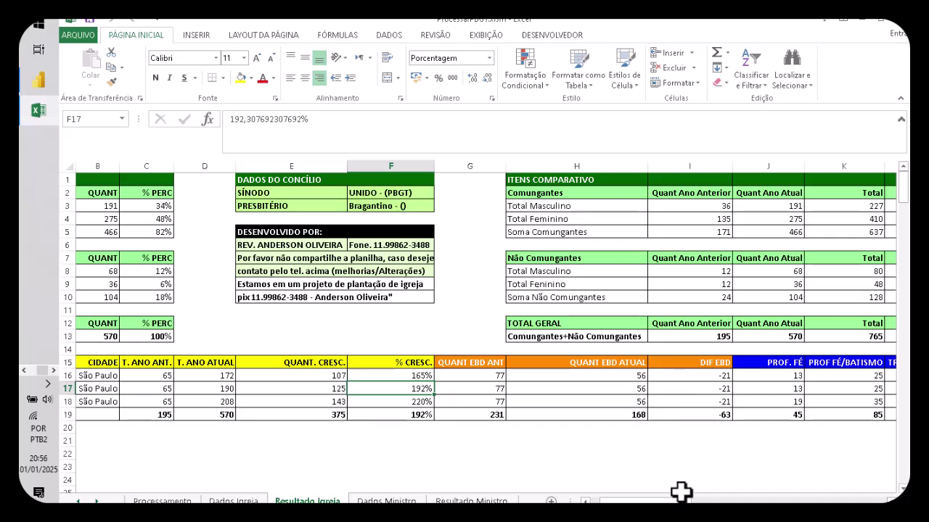
{"action": "left_click_drag", "start_coordinate": [680, 502], "coordinate": [794, 501]}
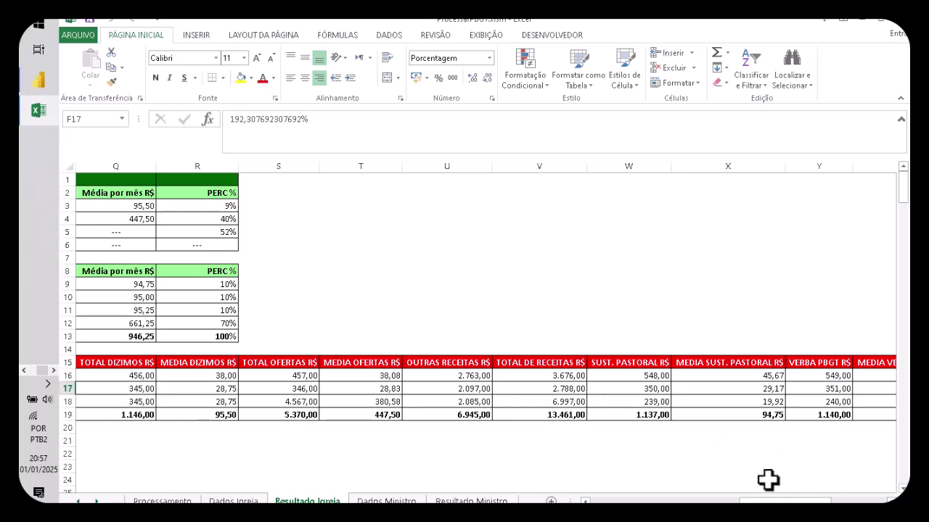
{"action": "left_click_drag", "start_coordinate": [802, 501], "coordinate": [856, 502]}
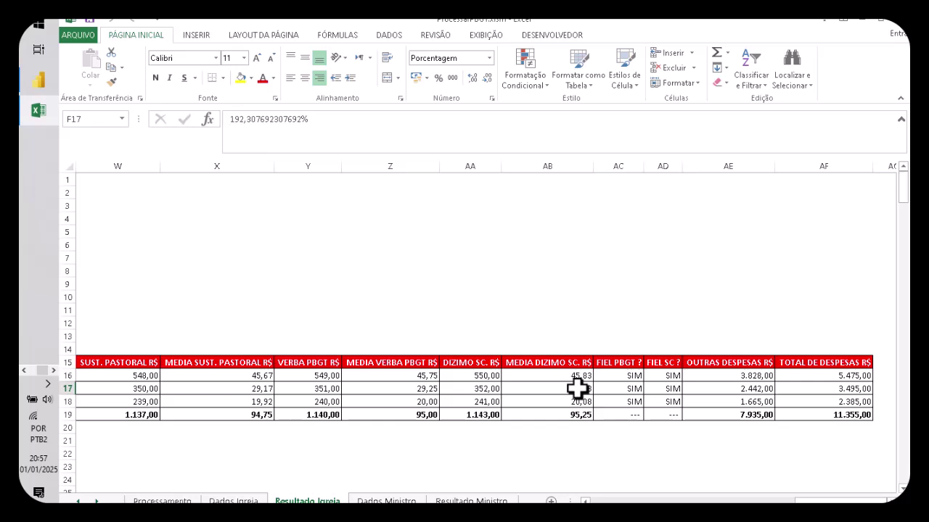
- Check the FIEL PBGT and FIEL SC values of the listed churches and return to the start of Resultado Igreja
{"action": "left_click", "coordinate": [633, 377]}
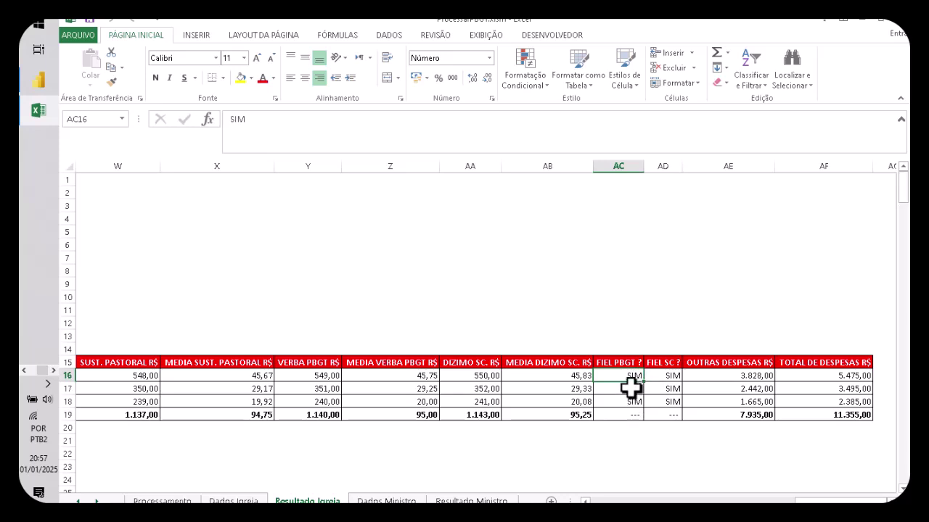
{"action": "left_click", "coordinate": [662, 383]}
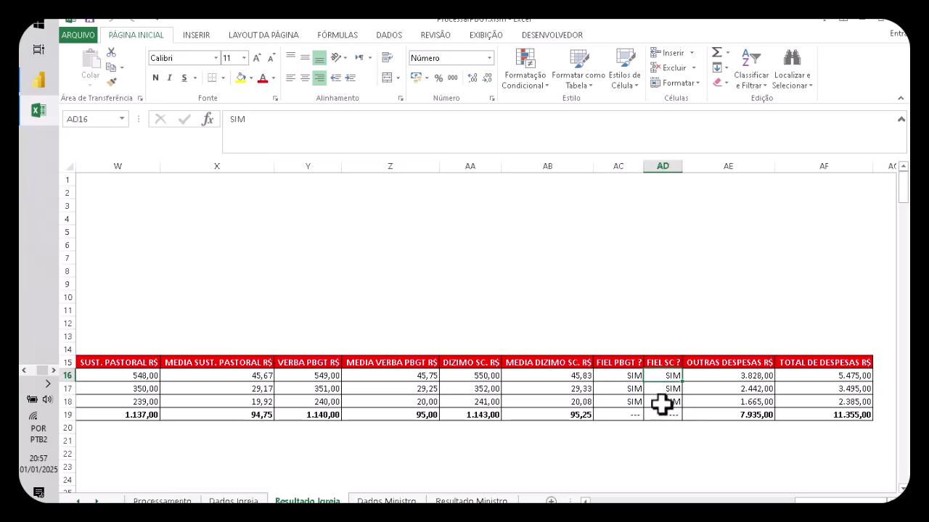
{"action": "left_click", "coordinate": [621, 387]}
{"action": "left_click", "coordinate": [668, 401]}
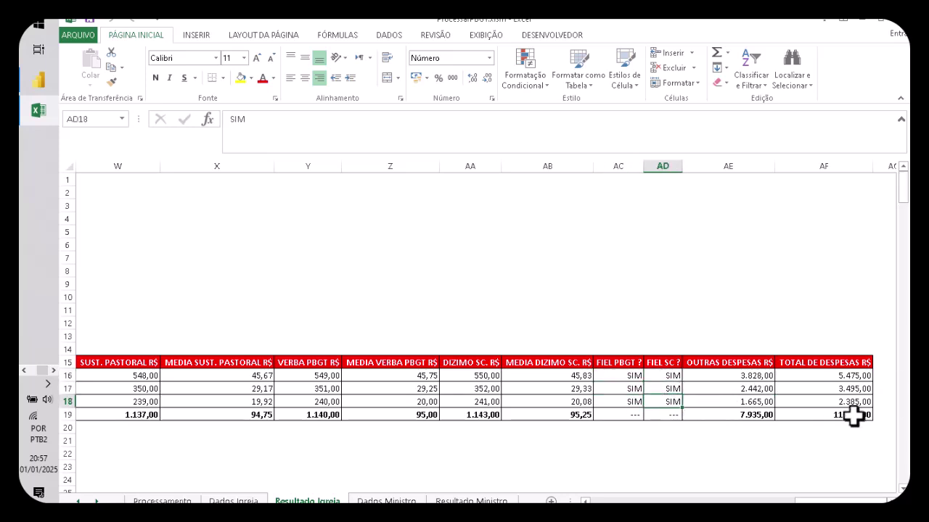
{"action": "left_click_drag", "start_coordinate": [840, 502], "coordinate": [637, 501]}
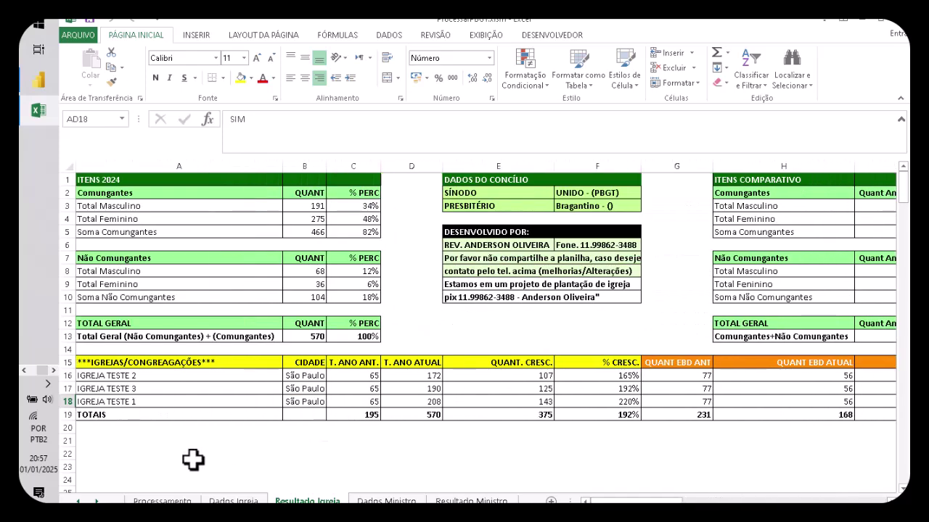
- Load ministros Fulano.xlsx from the dados folder as a minister spreadsheet from the Processamento sheet
{"action": "left_click", "coordinate": [162, 501]}
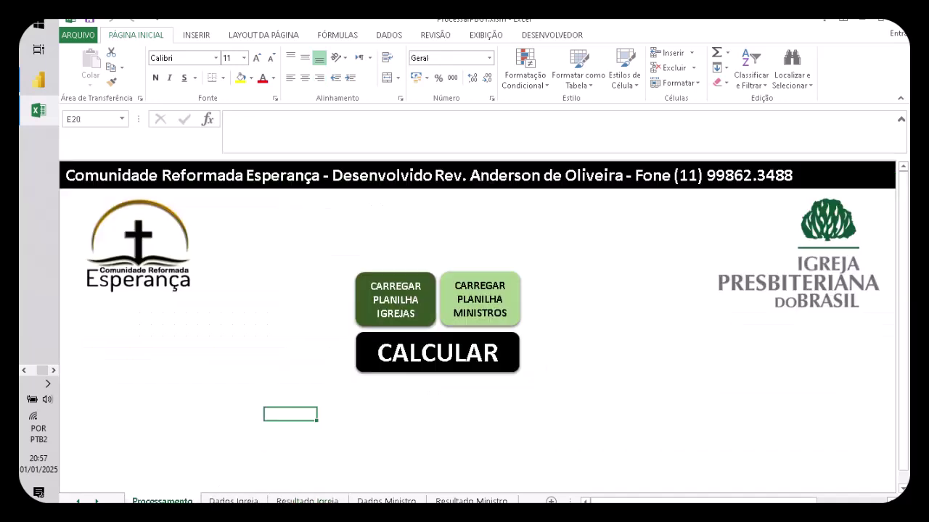
{"action": "left_click", "coordinate": [460, 297]}
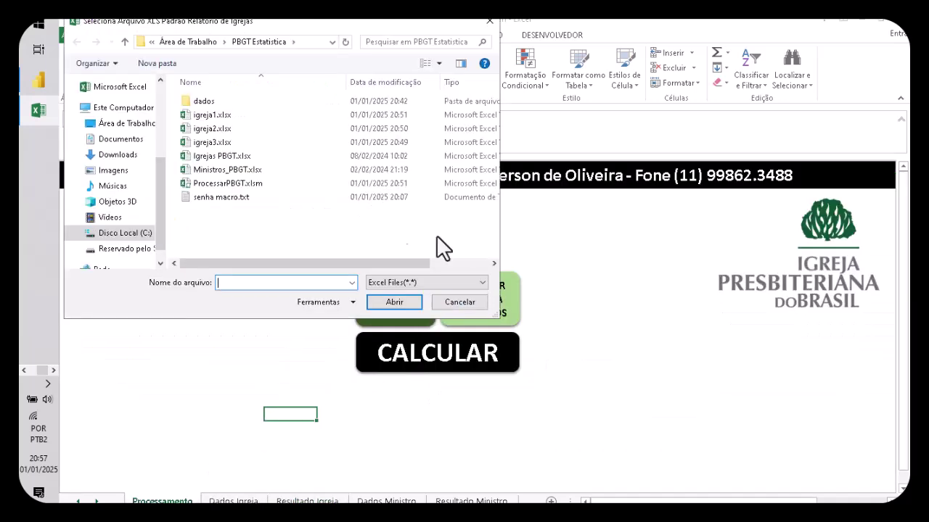
{"action": "double_click", "coordinate": [203, 102]}
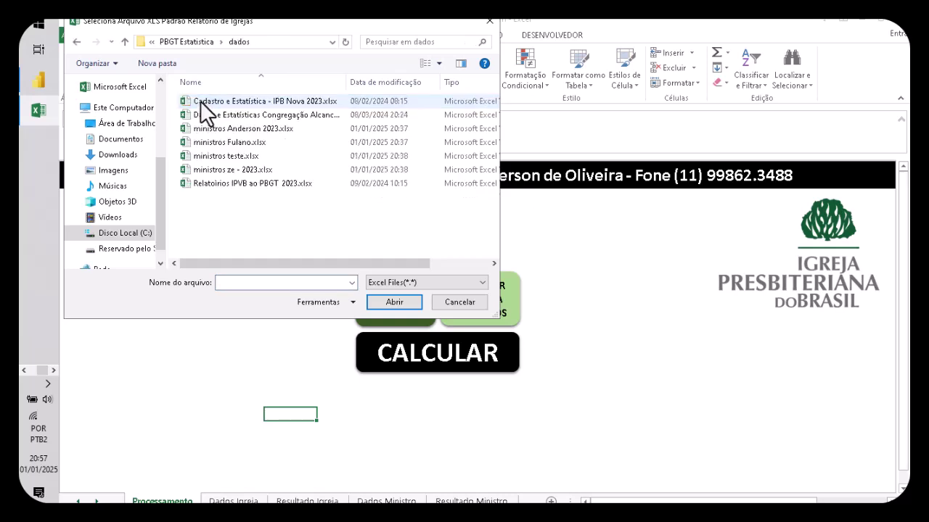
{"action": "double_click", "coordinate": [247, 145]}
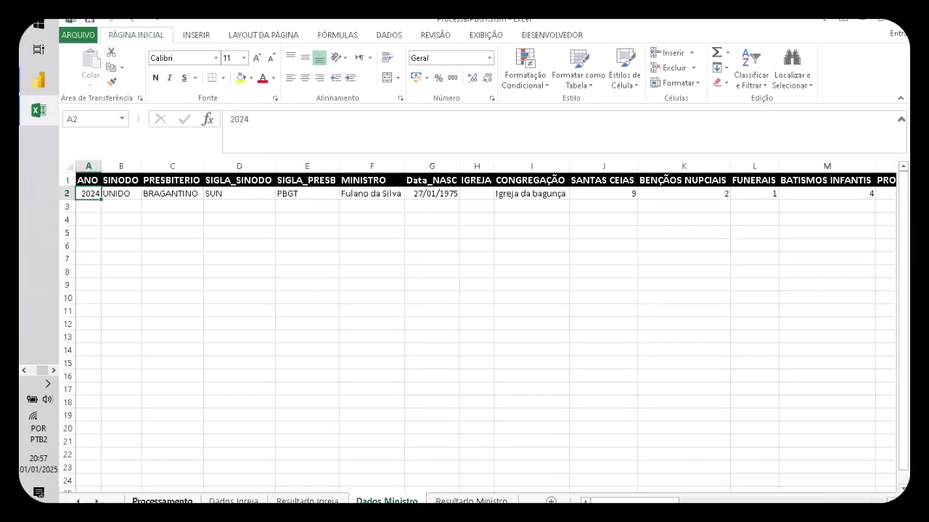
- Load ministros teste.xlsx as a second minister spreadsheet and open Dados Ministro to check its row
{"action": "left_click", "coordinate": [483, 303]}
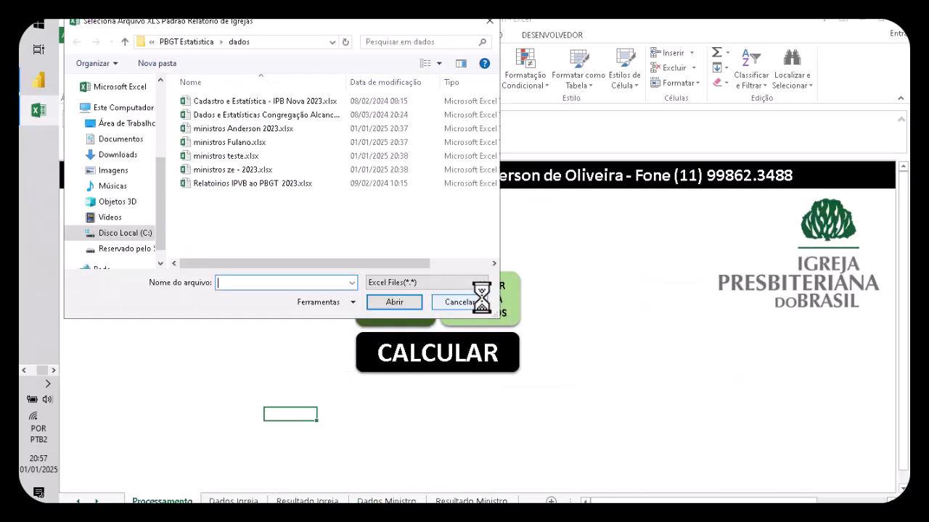
{"action": "double_click", "coordinate": [248, 156]}
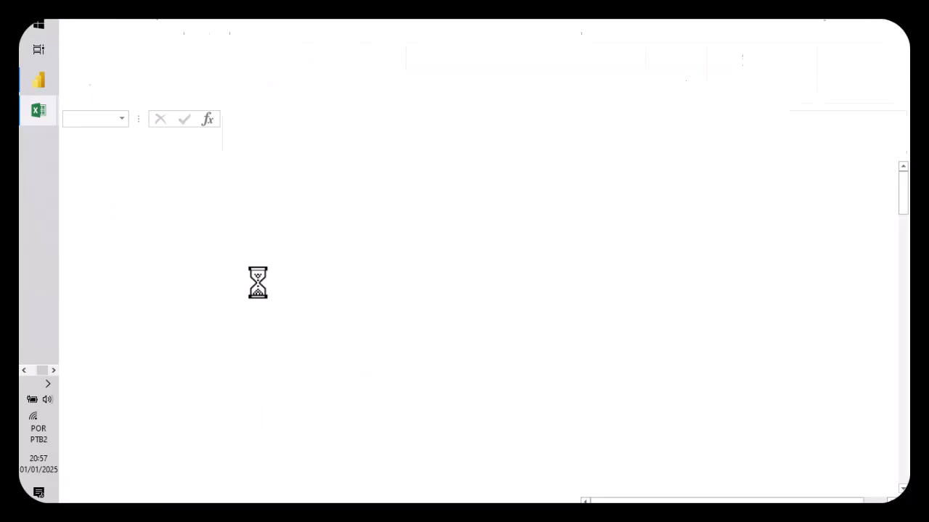
{"action": "left_click", "coordinate": [369, 501]}
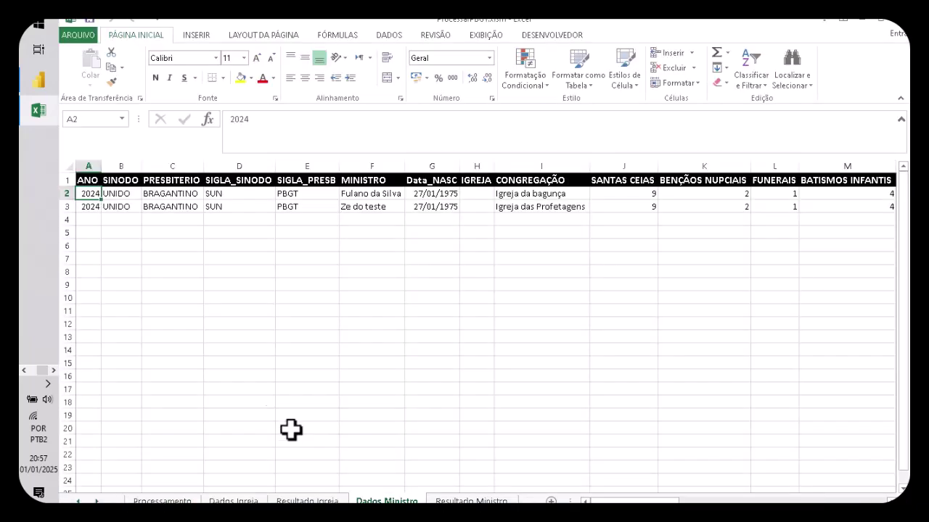
- Load ministros ze - 2023.xlsx as a third minister spreadsheet from Processamento and check the imported minister names in Dados Ministro
{"action": "left_click", "coordinate": [162, 501]}
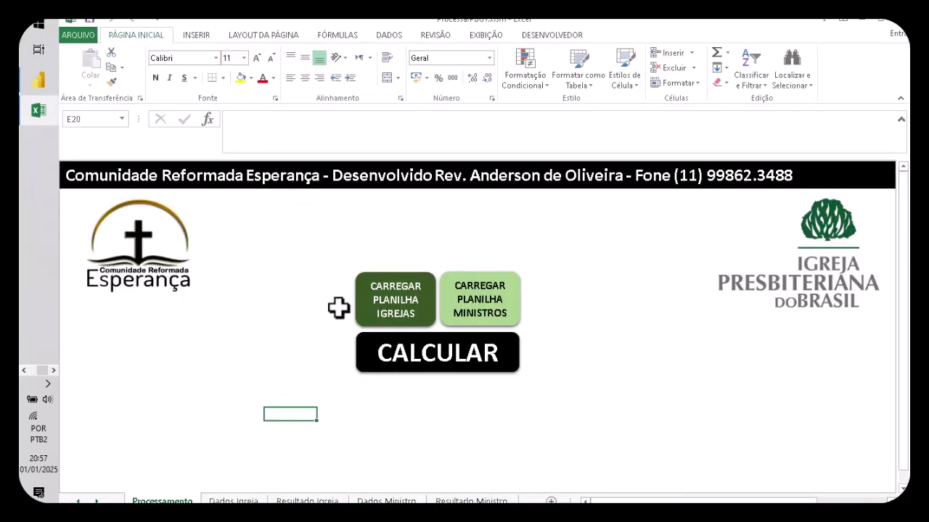
{"action": "left_click", "coordinate": [472, 296]}
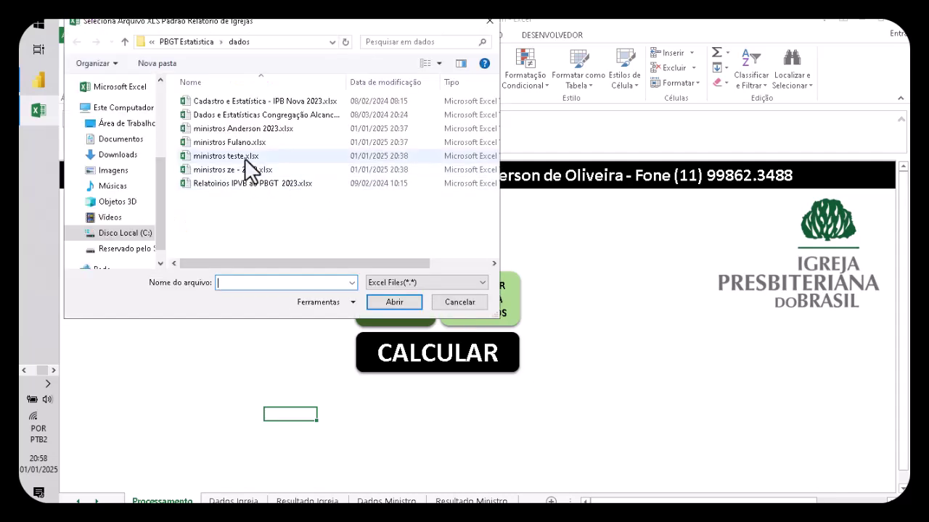
{"action": "double_click", "coordinate": [225, 170]}
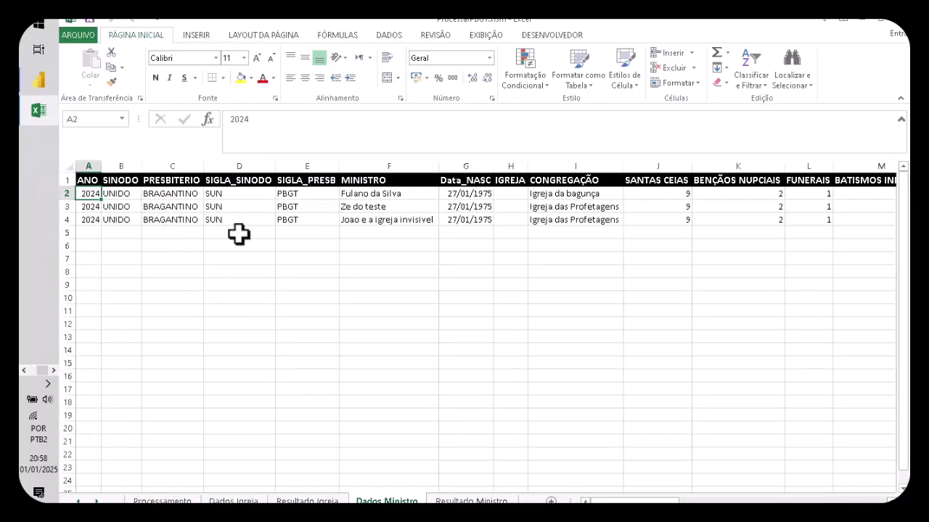
{"action": "left_click", "coordinate": [392, 221]}
{"action": "left_click", "coordinate": [404, 195]}
{"action": "left_click", "coordinate": [394, 208]}
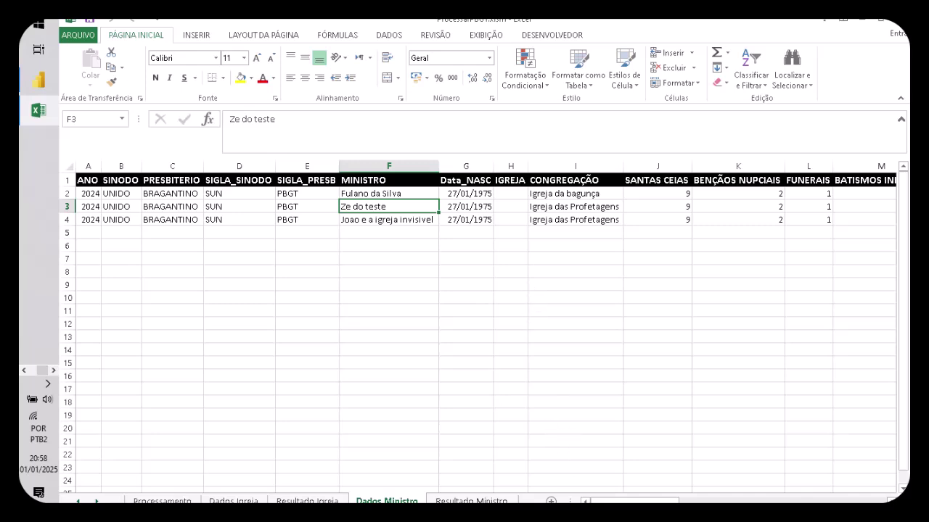
{"action": "mouse_move", "coordinate": [631, 501]}
{"action": "left_mouse_down"}
{"action": "mouse_move", "coordinate": [676, 501]}
{"action": "mouse_move", "coordinate": [630, 500]}
{"action": "left_mouse_up"}
- Run the CALCULAR macro on the Processamento sheet and show the first rows of the Resultado Ministro sheet
{"action": "left_click", "coordinate": [163, 502]}
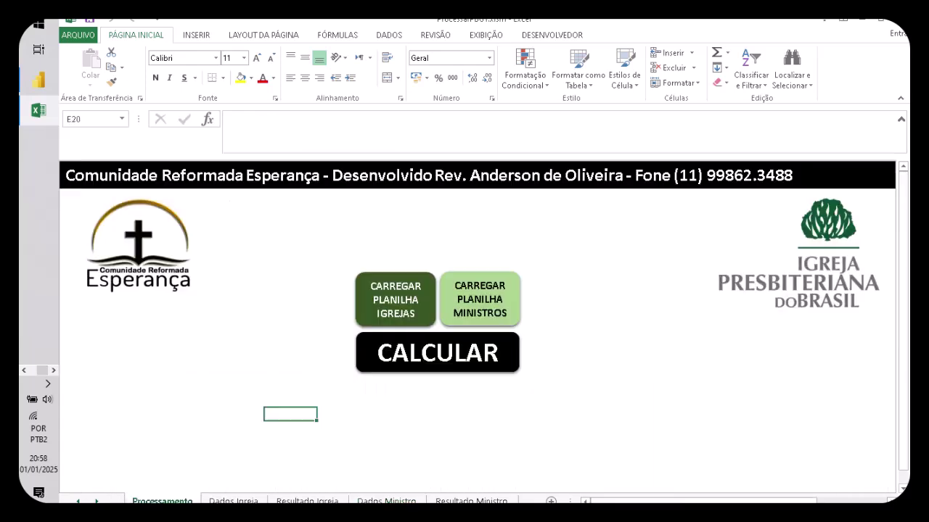
{"action": "left_click", "coordinate": [471, 501]}
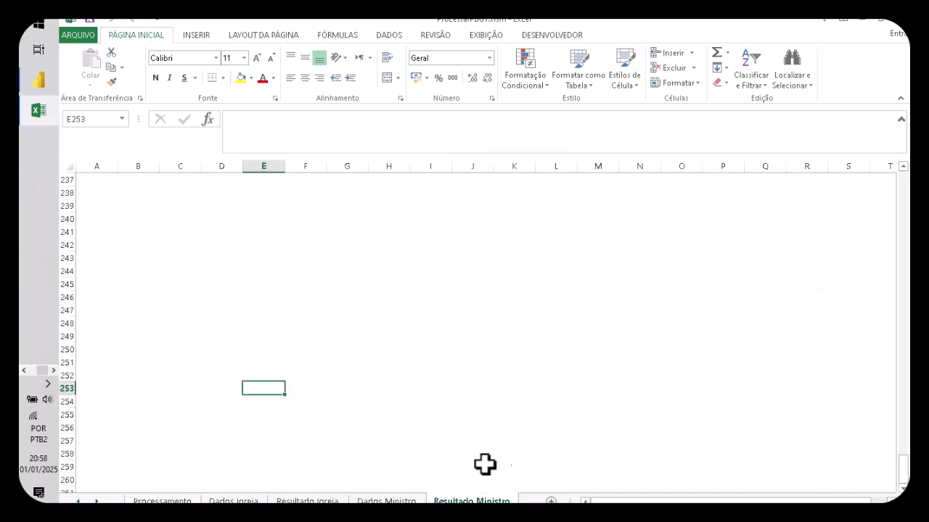
{"action": "left_click", "coordinate": [180, 500]}
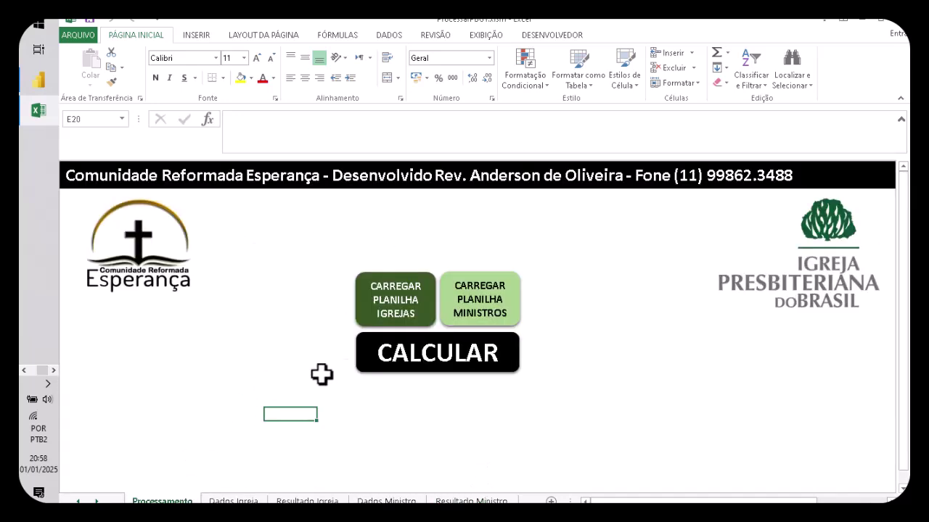
{"action": "left_click", "coordinate": [419, 367]}
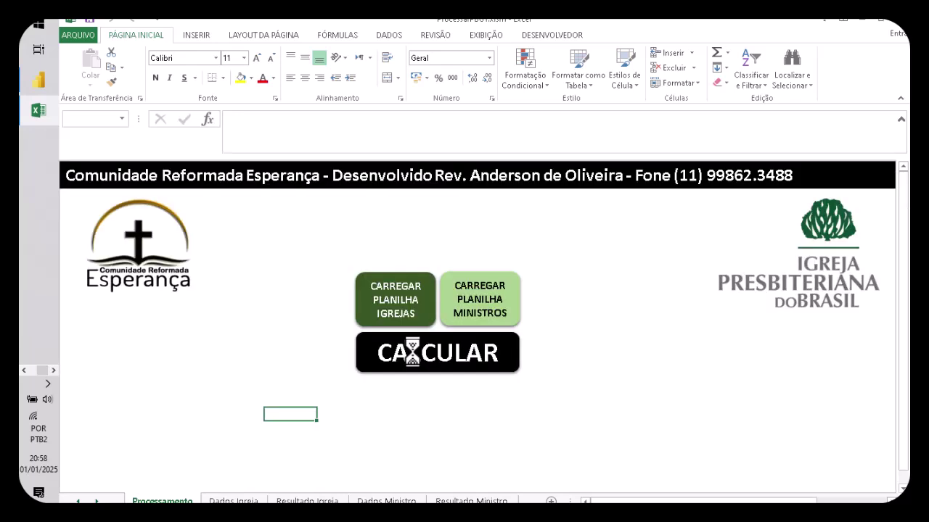
{"action": "left_click", "coordinate": [480, 501]}
{"action": "scroll", "coordinate": [717, 377], "scroll_direction": "up", "scroll_amount": 4}
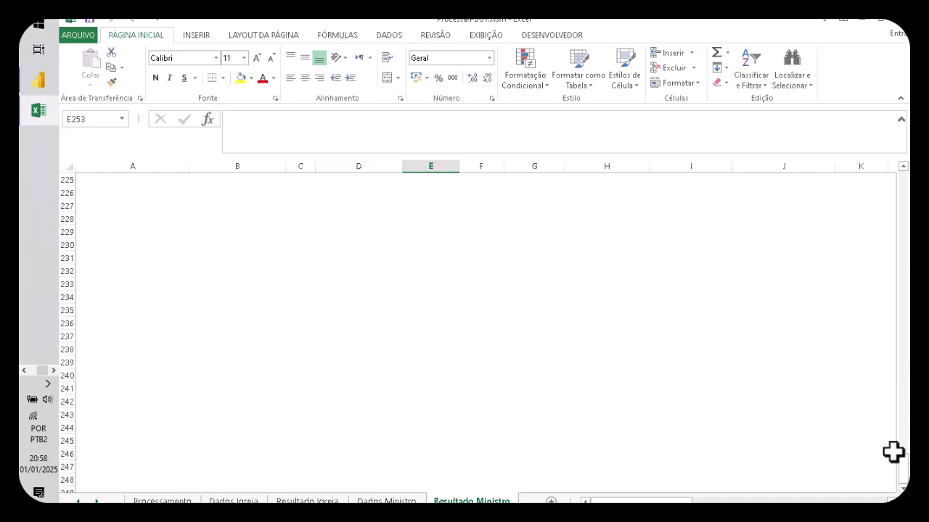
{"action": "left_click_drag", "start_coordinate": [905, 475], "coordinate": [899, 180]}
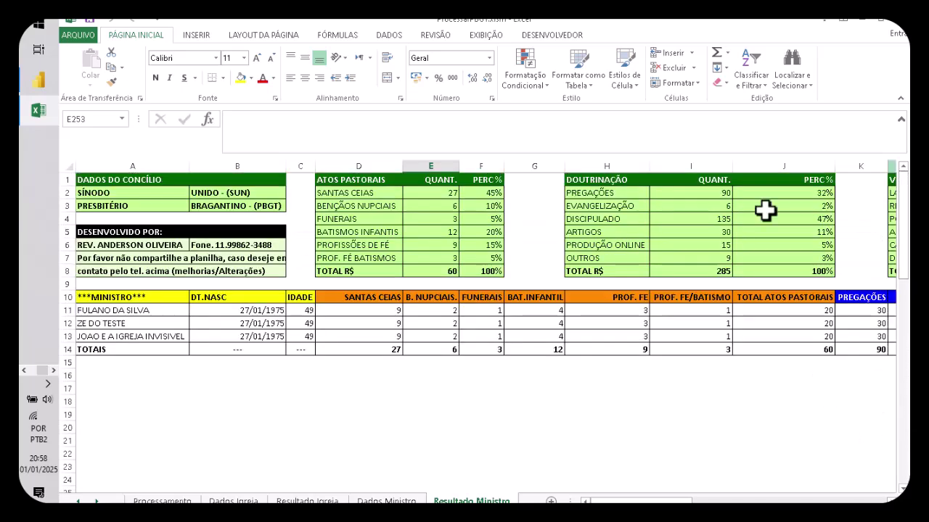
- Check the name, birth date and age entries of the ministers listed in Resultado Ministro
{"action": "left_click", "coordinate": [105, 311]}
{"action": "left_click", "coordinate": [105, 324]}
{"action": "left_click", "coordinate": [104, 337]}
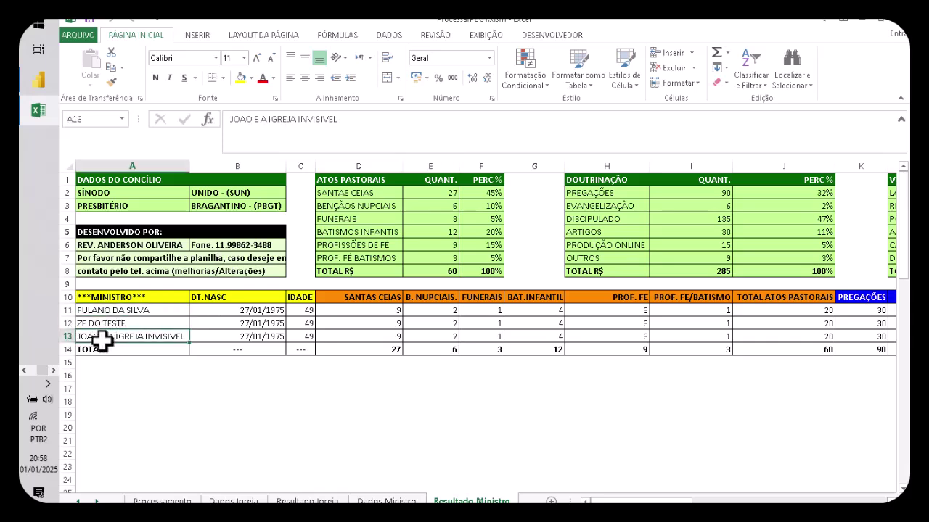
{"action": "left_click", "coordinate": [272, 314]}
{"action": "left_click", "coordinate": [272, 337]}
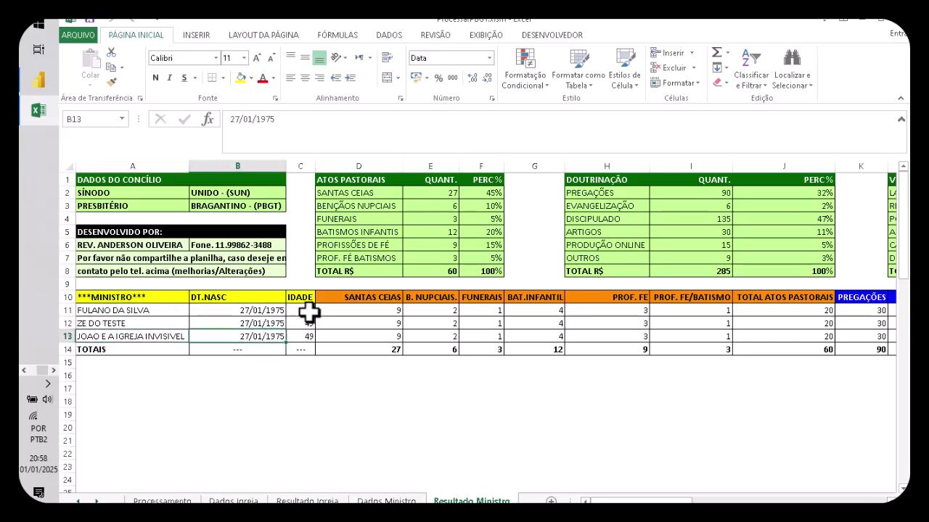
{"action": "left_click", "coordinate": [310, 312]}
{"action": "left_click", "coordinate": [307, 337]}
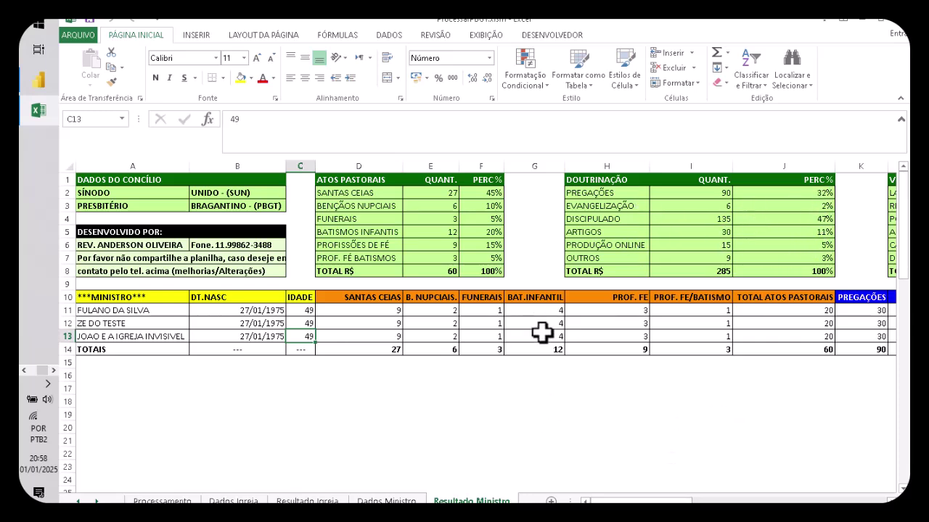
- Review the doctrine, visits and congregation columns of Resultado Ministro, and return to the Processamento sheet
{"action": "left_click_drag", "start_coordinate": [609, 501], "coordinate": [658, 501]}
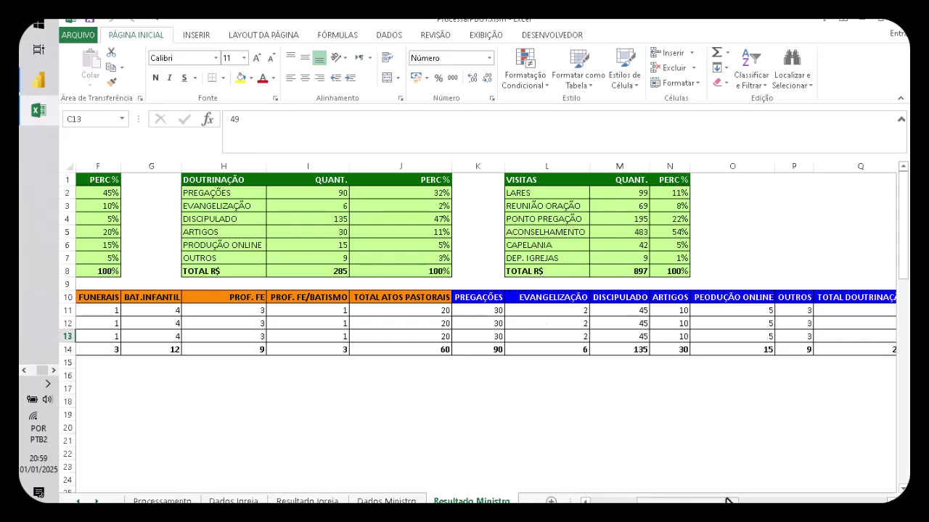
{"action": "left_click_drag", "start_coordinate": [658, 500], "coordinate": [715, 480]}
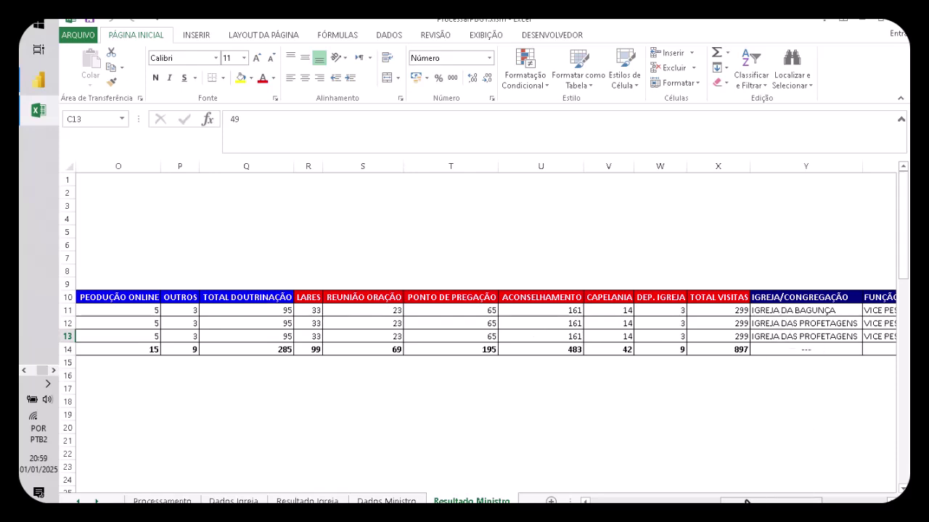
{"action": "left_click_drag", "start_coordinate": [745, 501], "coordinate": [618, 502]}
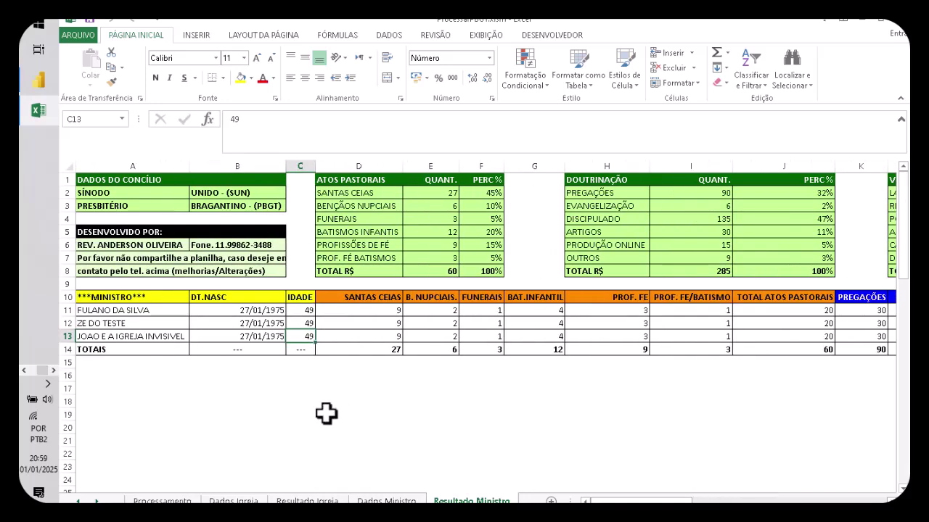
{"action": "left_click", "coordinate": [163, 501]}
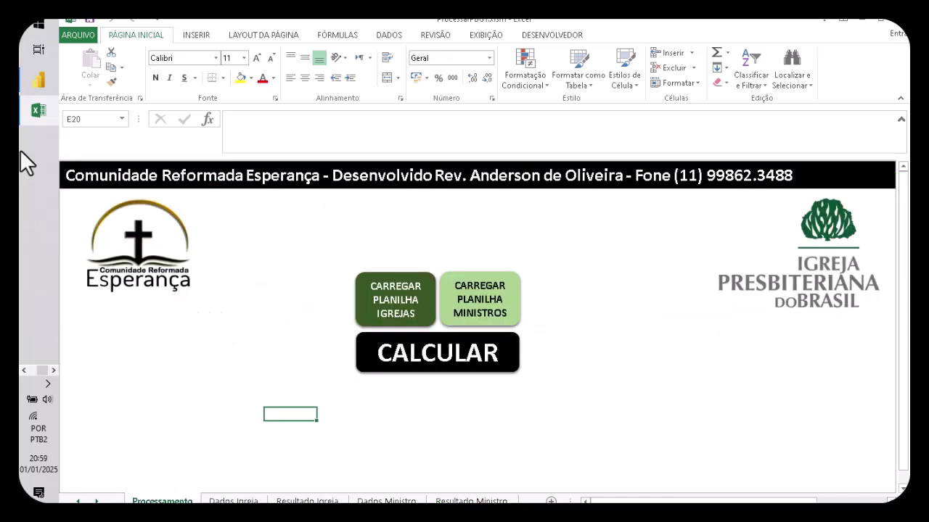
- Switch to the BI_PBGT report in Power BI Desktop and collapse the Visualizações and Dados panes
{"action": "left_click", "coordinate": [863, 20]}
{"action": "left_click", "coordinate": [51, 369]}
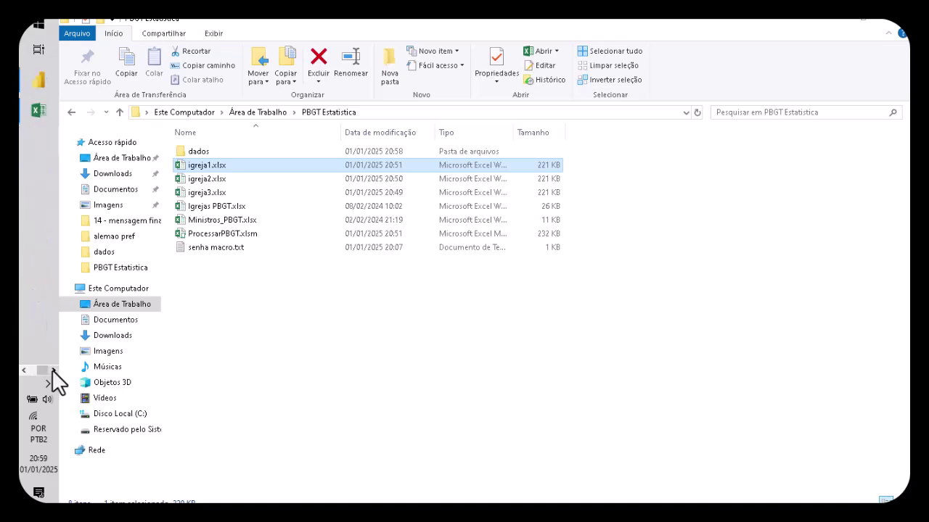
{"action": "left_click", "coordinate": [43, 79]}
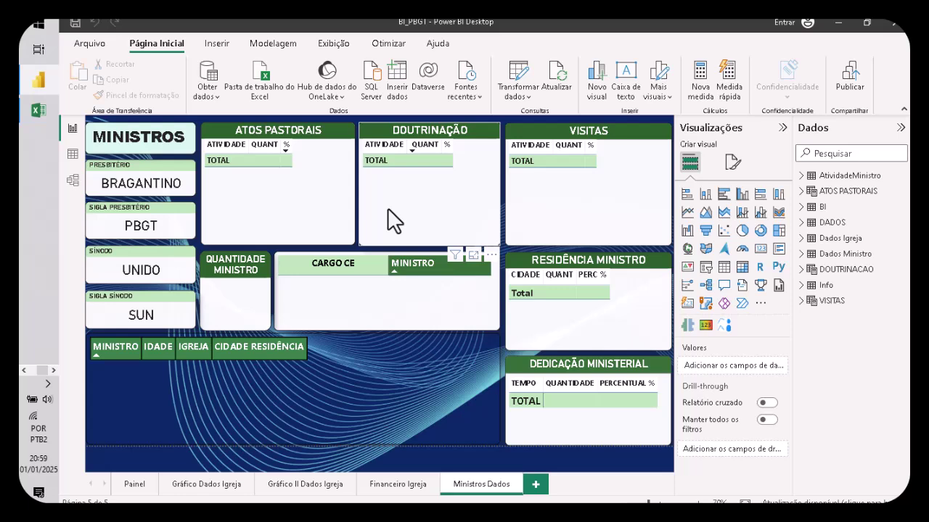
{"action": "left_click", "coordinate": [782, 128]}
{"action": "left_click", "coordinate": [900, 128]}
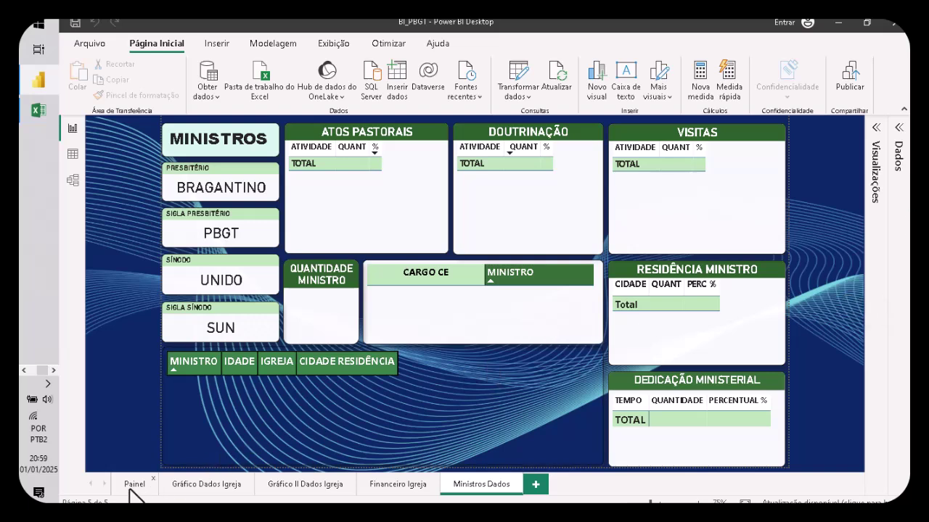
- Look through the two church chart pages, return to the Painel page and refresh the report data
{"action": "left_click", "coordinate": [204, 485]}
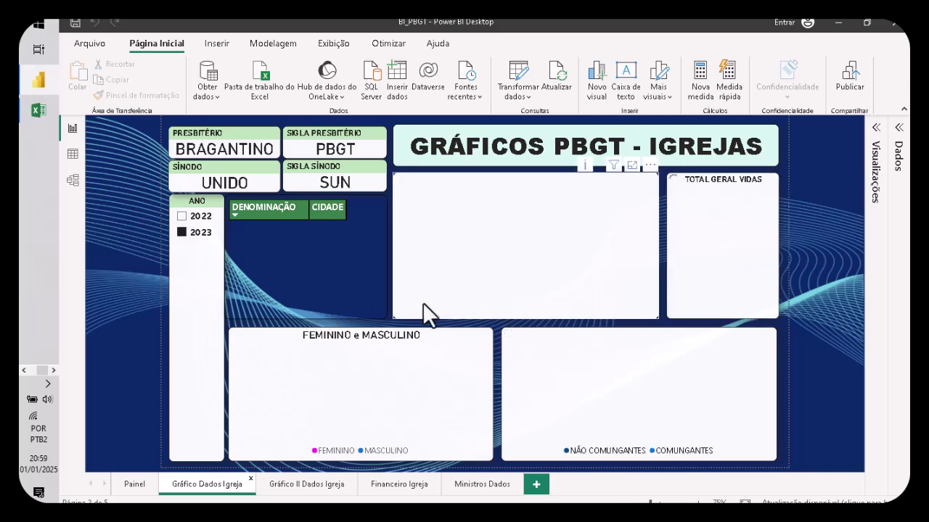
{"action": "left_click", "coordinate": [317, 487]}
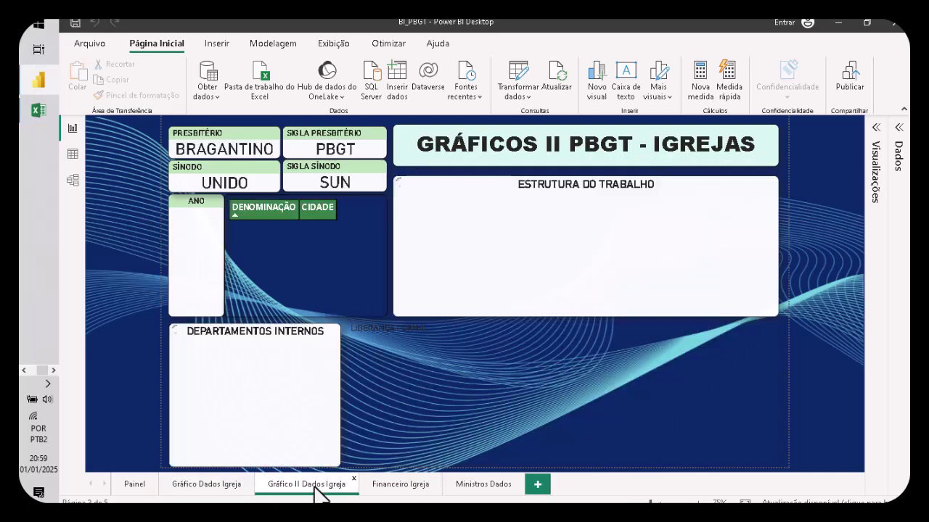
{"action": "left_click", "coordinate": [132, 485]}
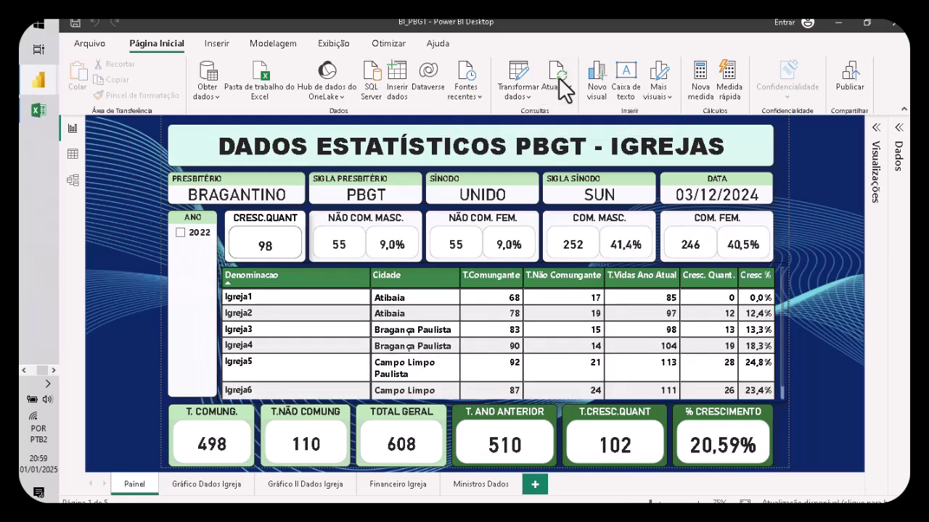
{"action": "left_click", "coordinate": [559, 81]}
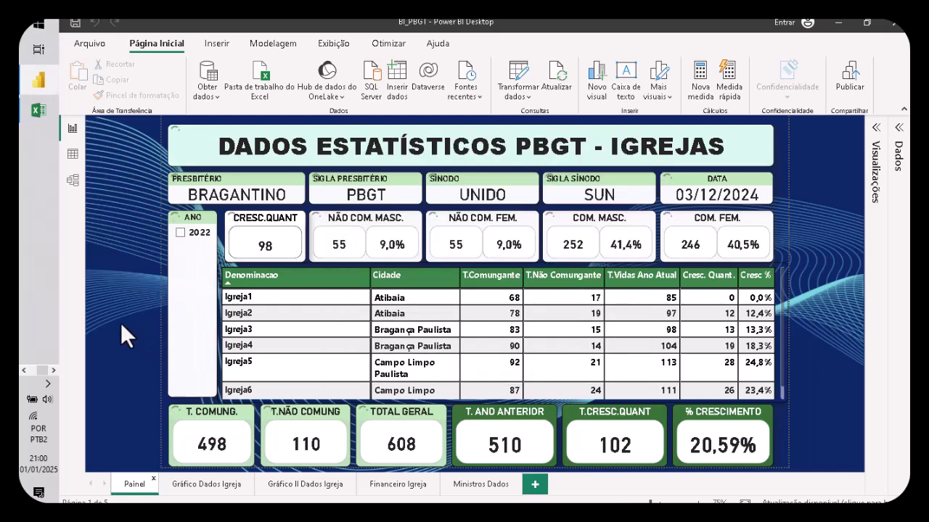
- On the Gráfico Dados Igreja page, filter the charts by year 2022, and switch the year filter back to 2023
{"action": "left_click", "coordinate": [196, 487]}
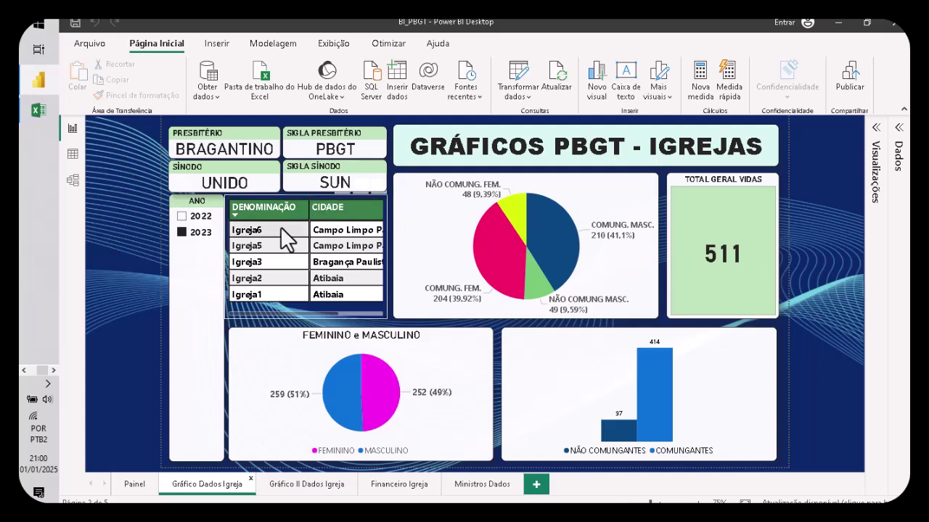
{"action": "left_click", "coordinate": [182, 216]}
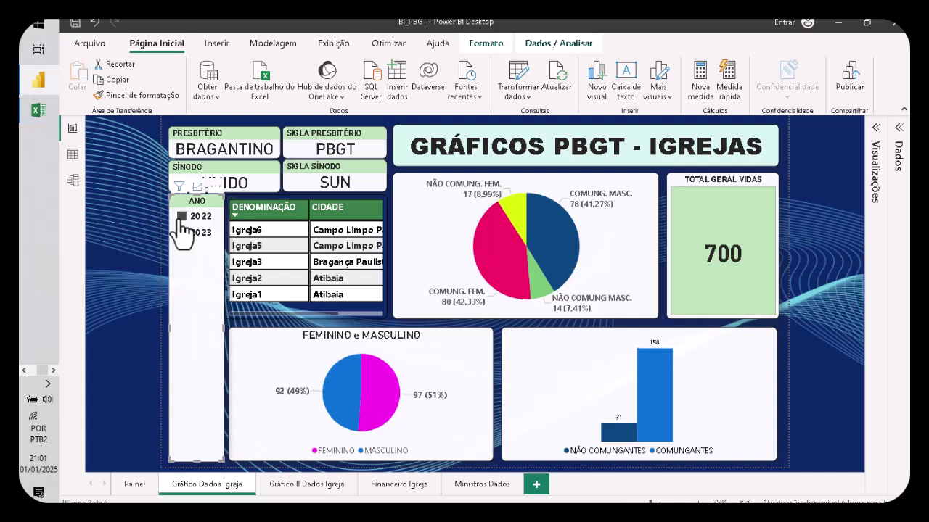
{"action": "left_click", "coordinate": [182, 216]}
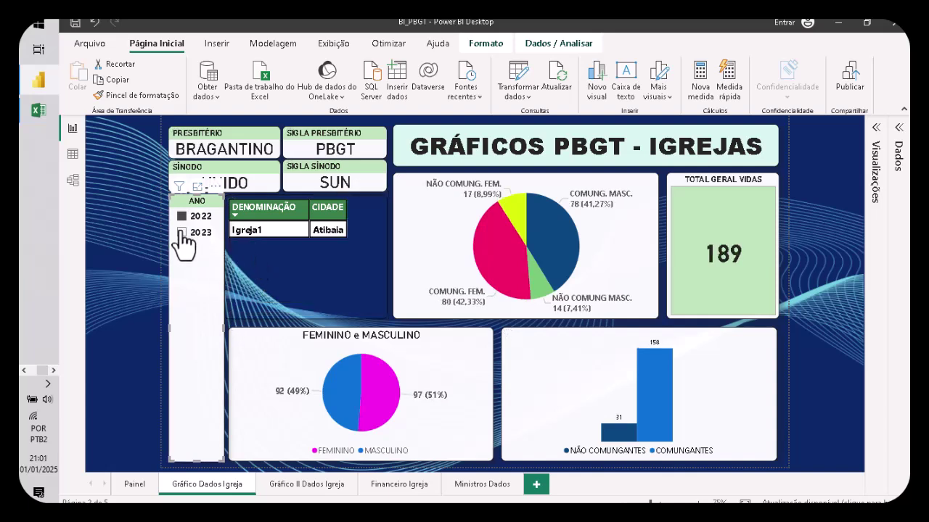
{"action": "left_click", "coordinate": [182, 232]}
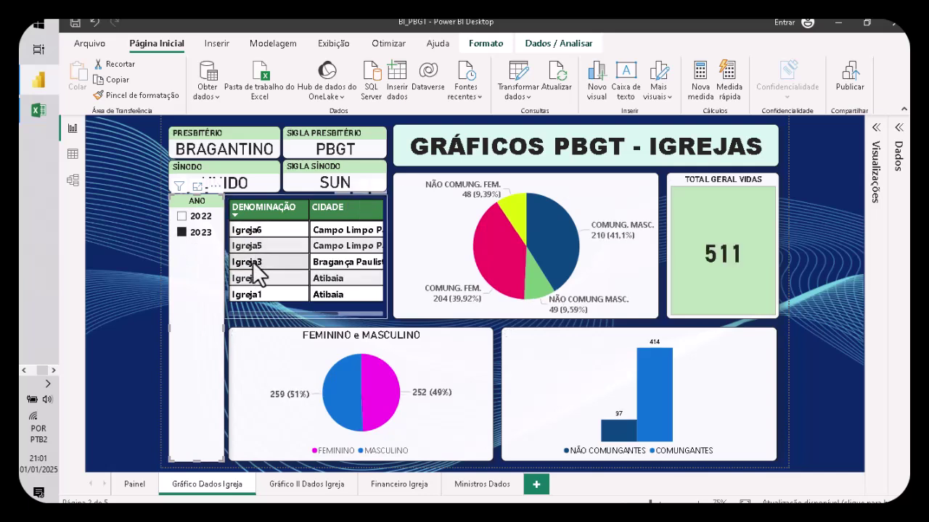
- Compare the church charts by filtering on Igreja3, Igreja2, Igreja2 together with Igreja5, and finally Igreja2 alone
{"action": "left_click", "coordinate": [253, 264]}
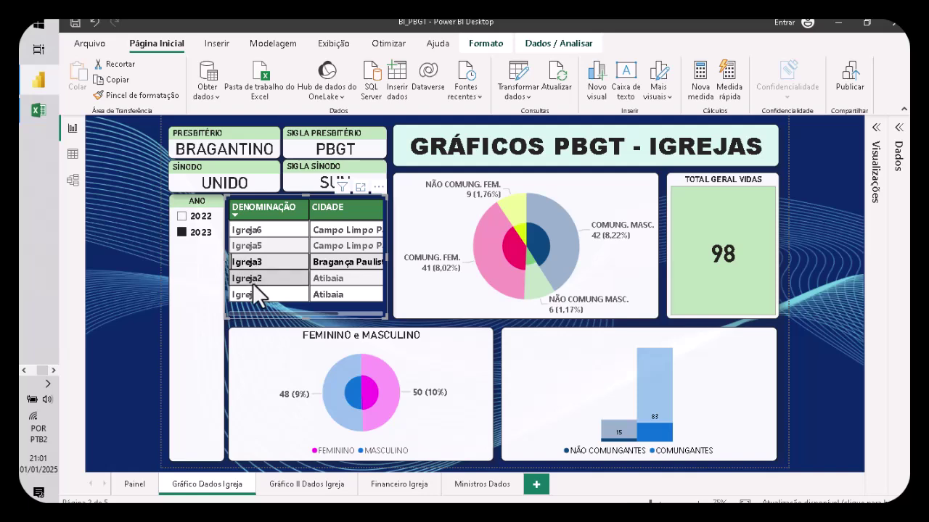
{"action": "left_click", "coordinate": [252, 283]}
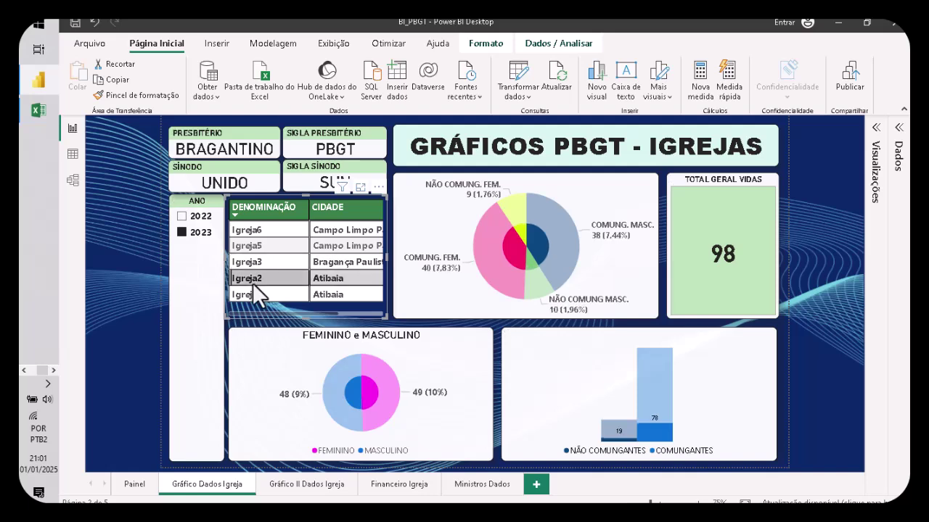
{"action": "left_click", "coordinate": [254, 248]}
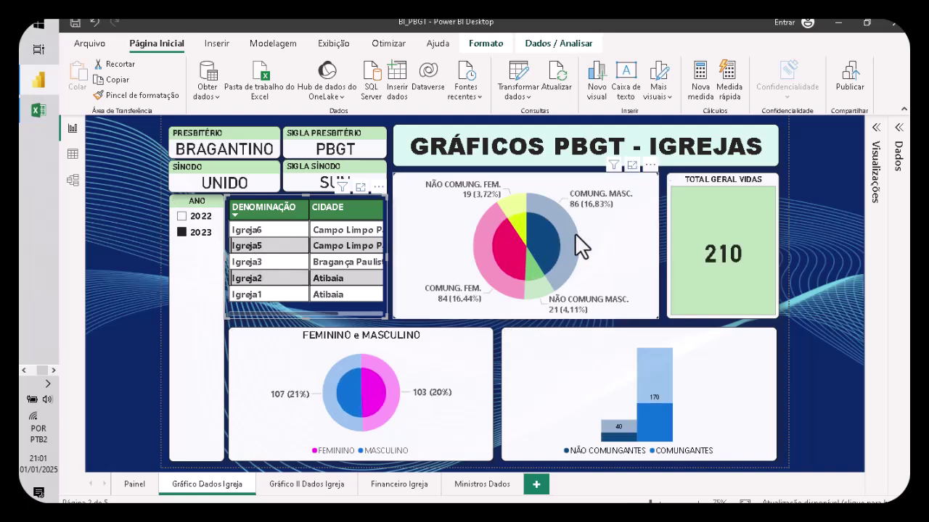
{"action": "left_click", "coordinate": [259, 282]}
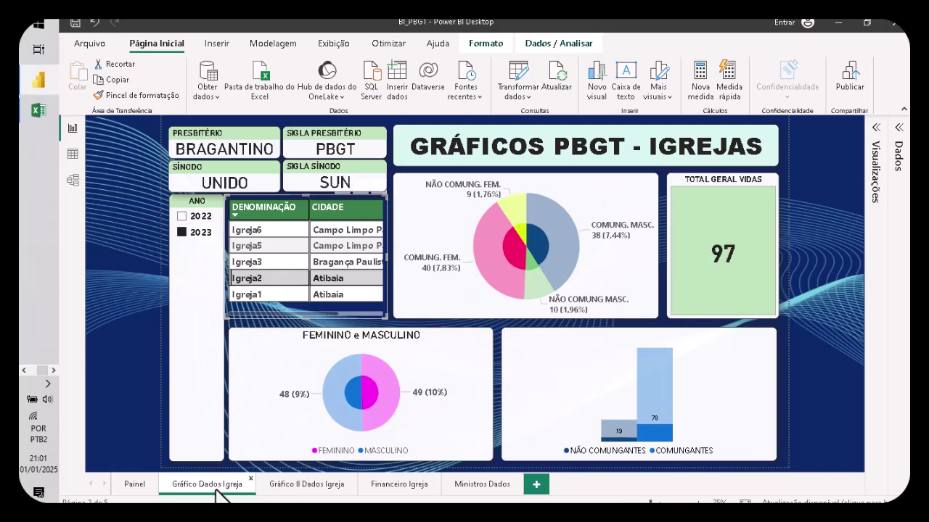
- Review the Gráfico II Dados Igreja page and filter the Financeiro Igreja page by Igreja2
{"action": "left_click", "coordinate": [298, 484]}
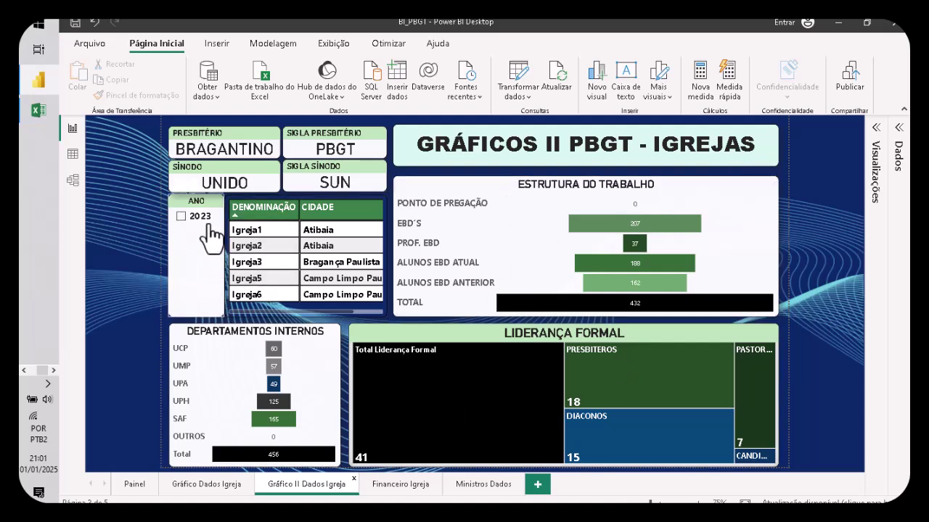
{"action": "left_click", "coordinate": [399, 488]}
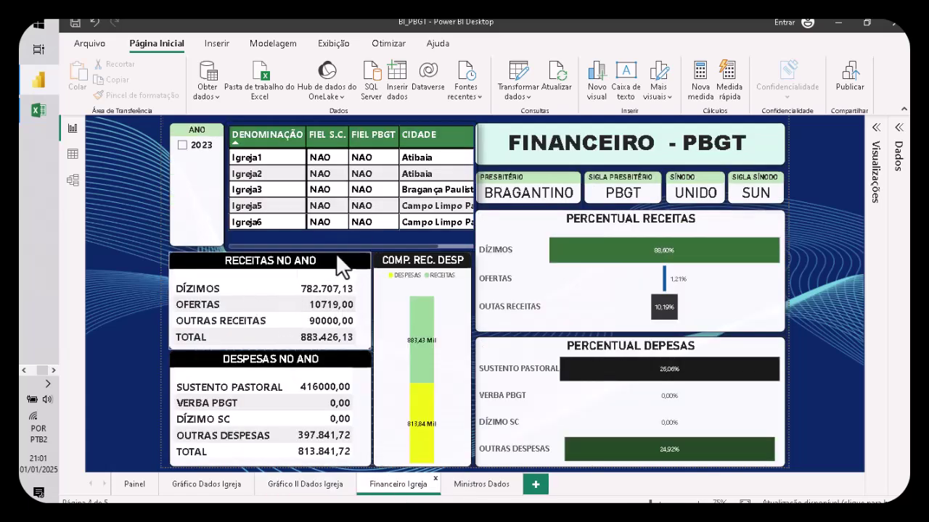
{"action": "left_click", "coordinate": [255, 177]}
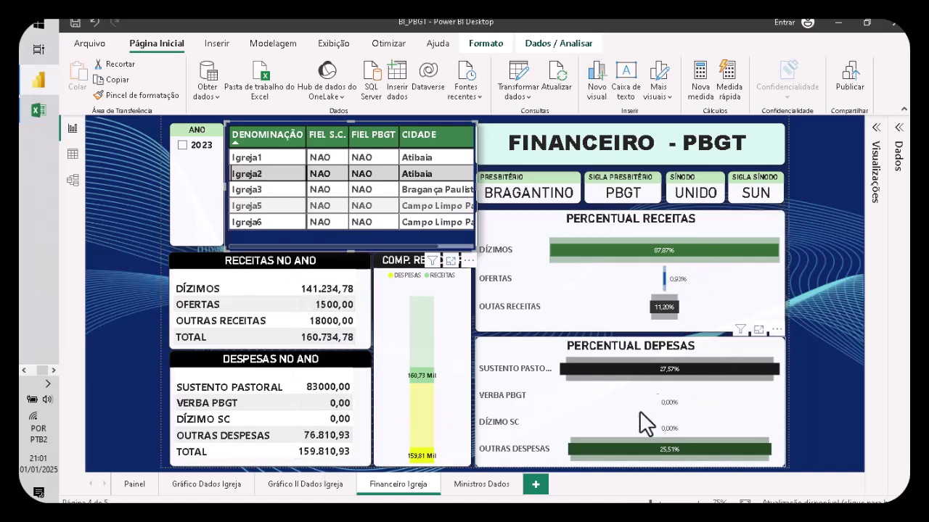
- On the Ministros Dados page, filter the statistics by Ministro2, and clear the filter to review all ministers
{"action": "left_click", "coordinate": [467, 484]}
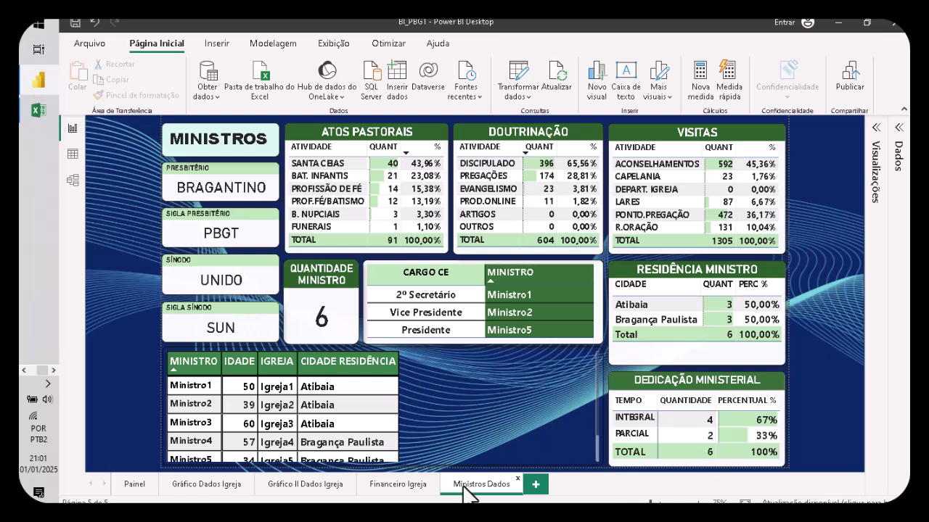
{"action": "left_click", "coordinate": [205, 407]}
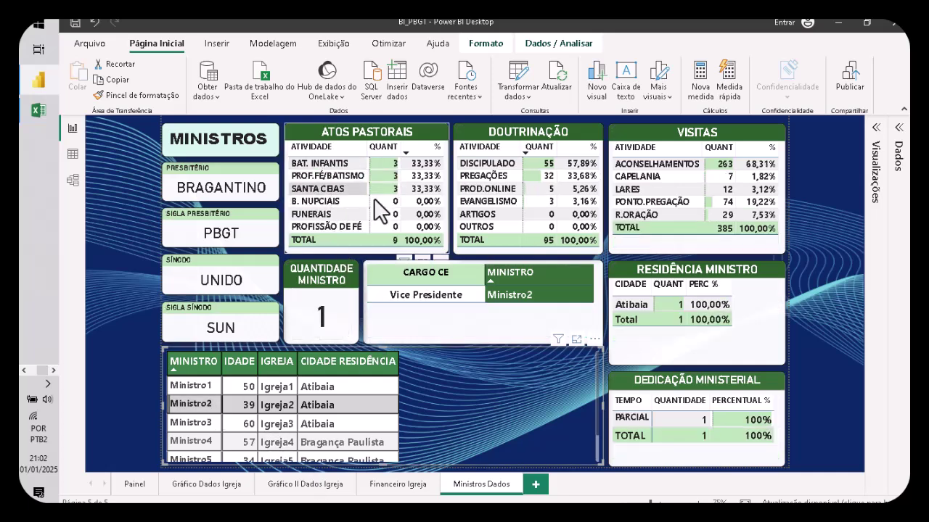
{"action": "left_click", "coordinate": [209, 404]}
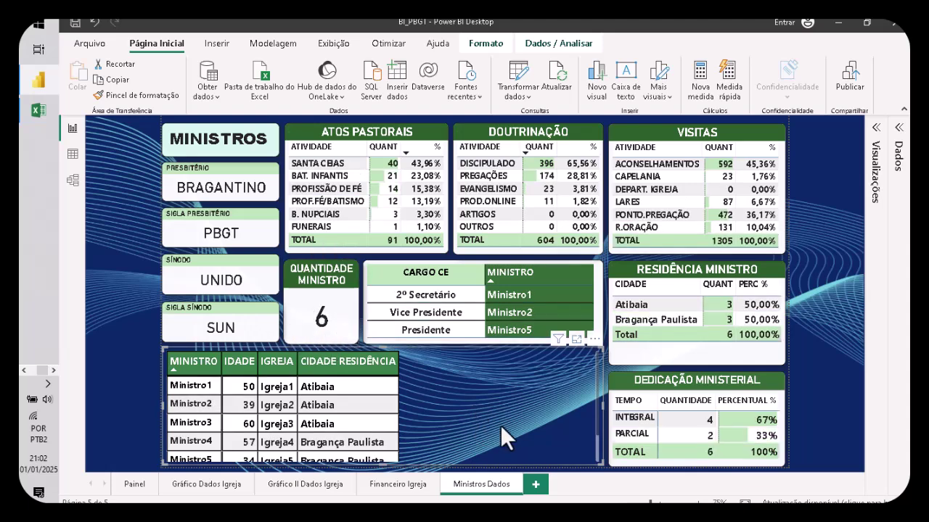
{"action": "scroll", "coordinate": [506, 437], "scroll_direction": "down", "scroll_amount": 1}
{"action": "scroll", "coordinate": [506, 437], "scroll_direction": "up", "scroll_amount": 1}
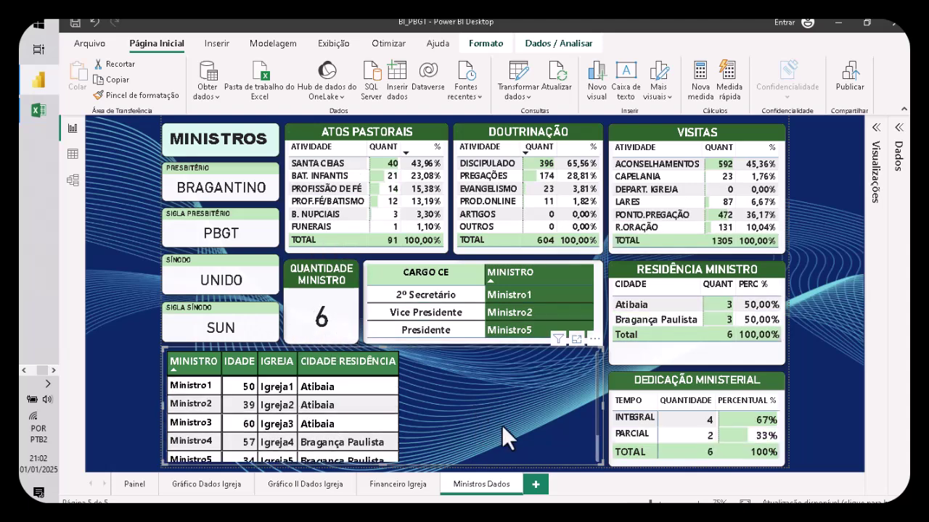